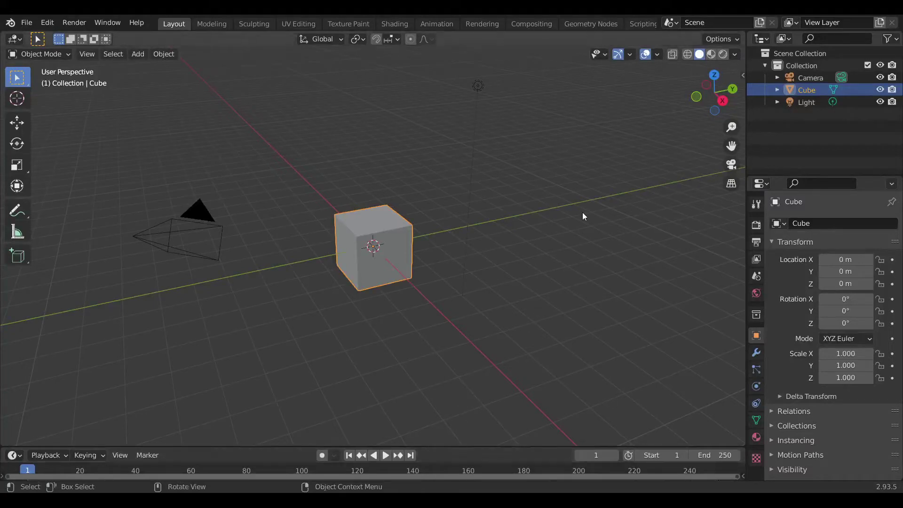
pyautogui.moveTo(581, 223); pyautogui.dragTo(573, 231, button='middle')
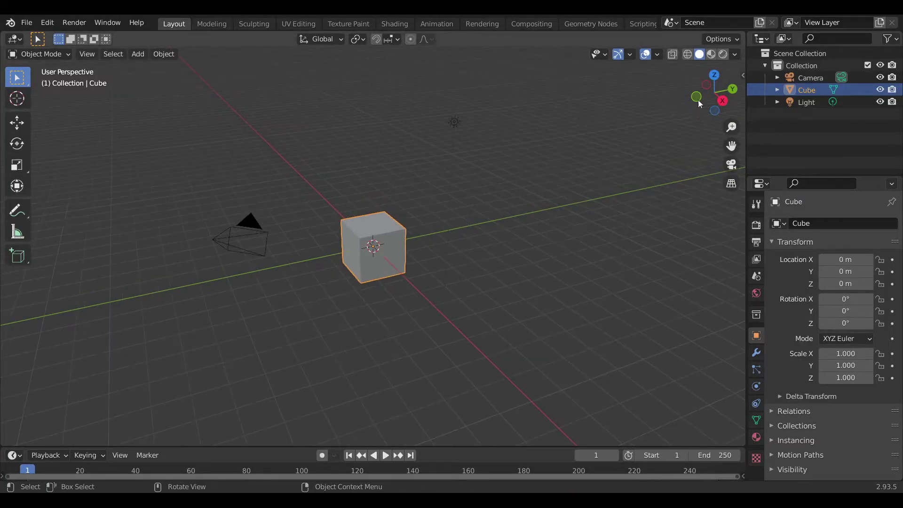
pyautogui.moveTo(700, 104); pyautogui.dragTo(202, 117)
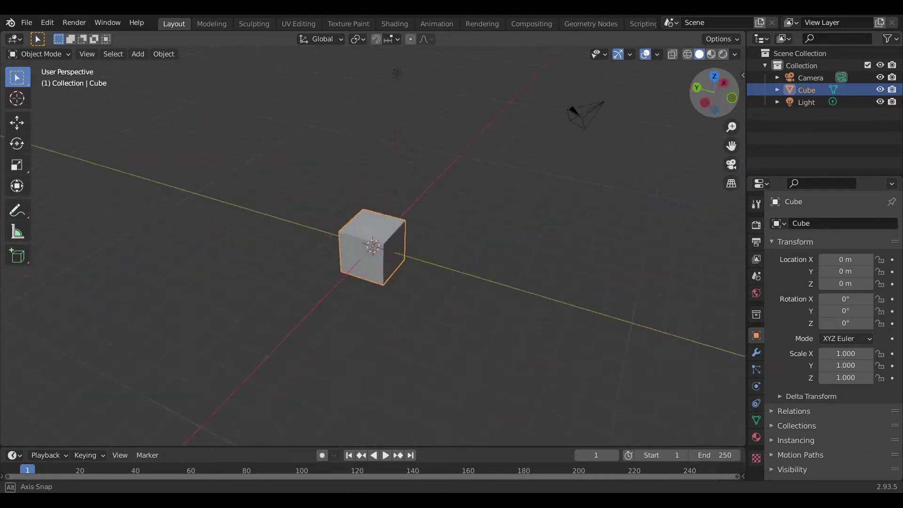
pyautogui.moveTo(651, 113); pyautogui.dragTo(647, 125)
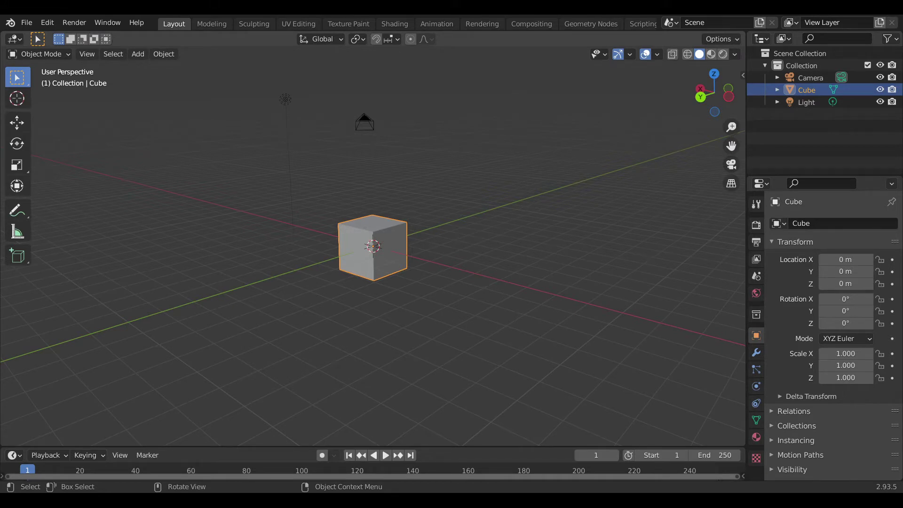
# Step: Deselect the cube and add the bowling pin picture to the scene as a reference image
pyautogui.click(848, 134)
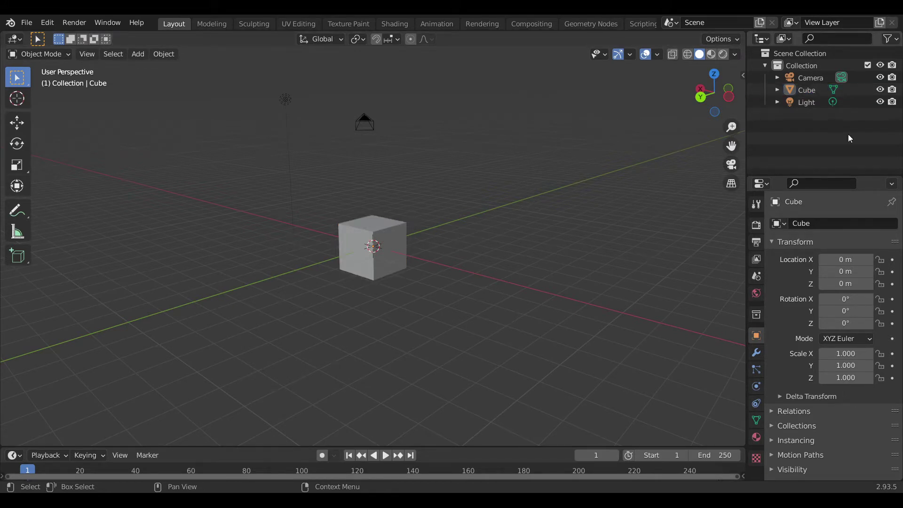
pyautogui.rightClick(343, 362)
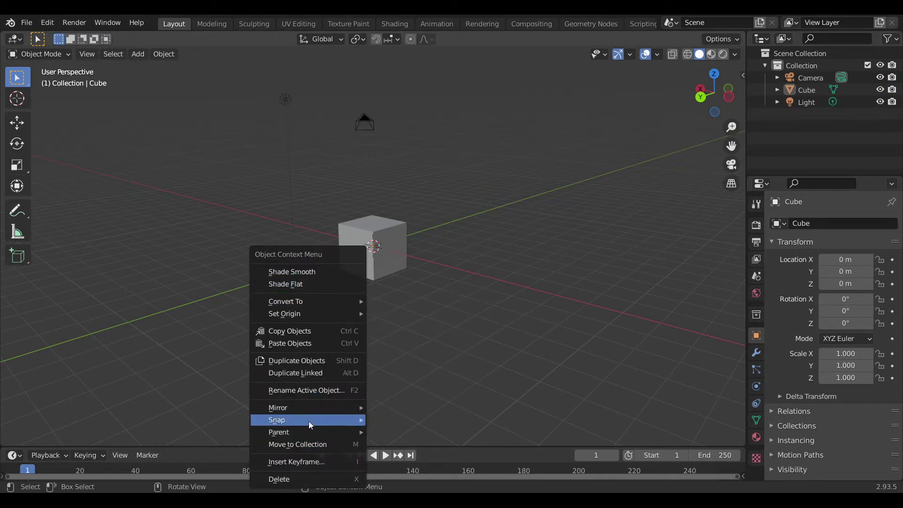
pyautogui.hotkey('shift', 'a')
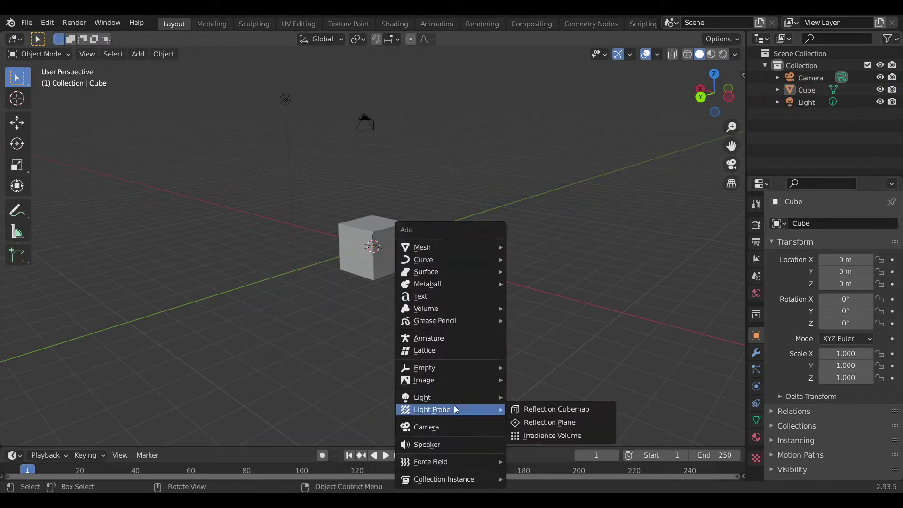
pyautogui.moveTo(453, 382)
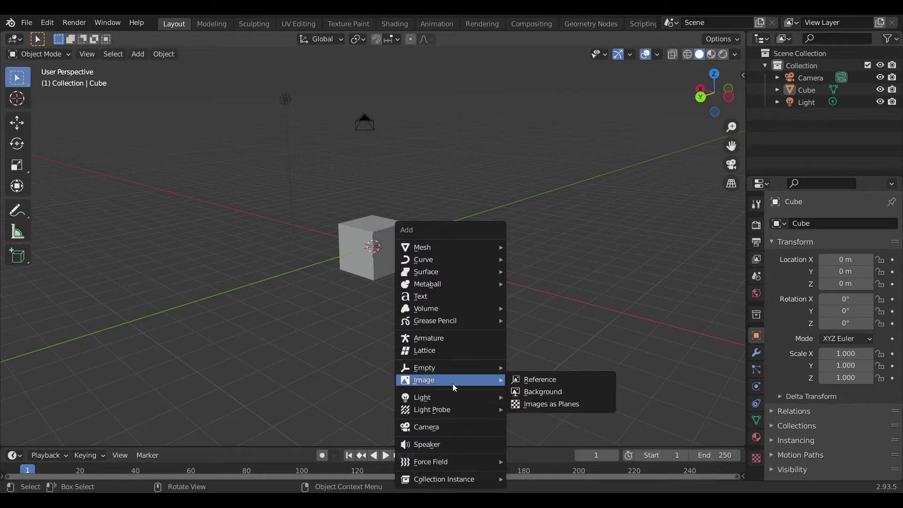
pyautogui.click(557, 383)
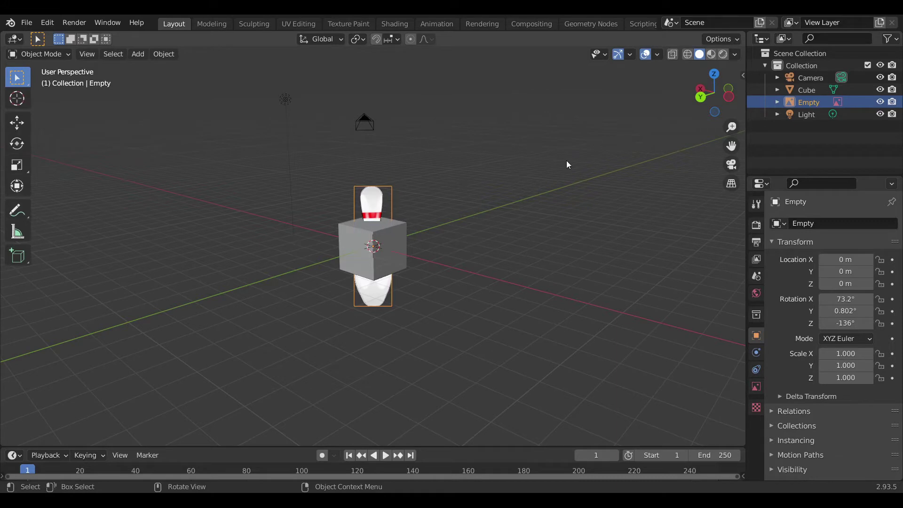
# Step: Set the reference image's rotation to 90° on X, 0° on Y and 0° on Z
pyautogui.moveTo(707, 108); pyautogui.dragTo(701, 96)
pyautogui.press('n')
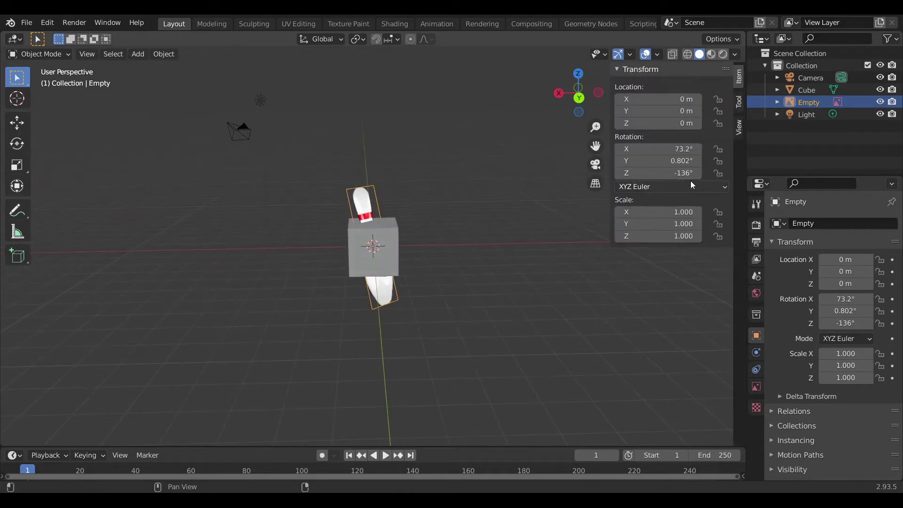
pyautogui.click(692, 149)
pyautogui.write('90')
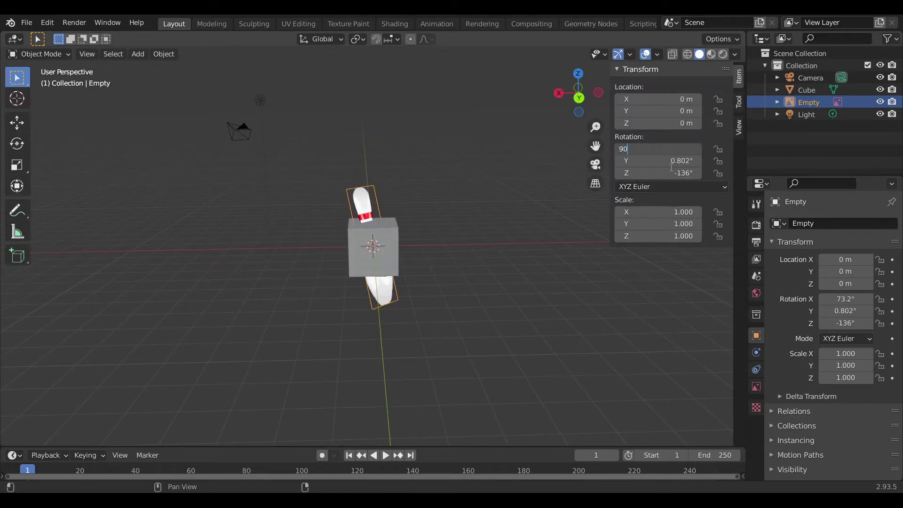
pyautogui.click(672, 172)
pyautogui.write('0')
pyautogui.click(680, 162)
pyautogui.write('0')
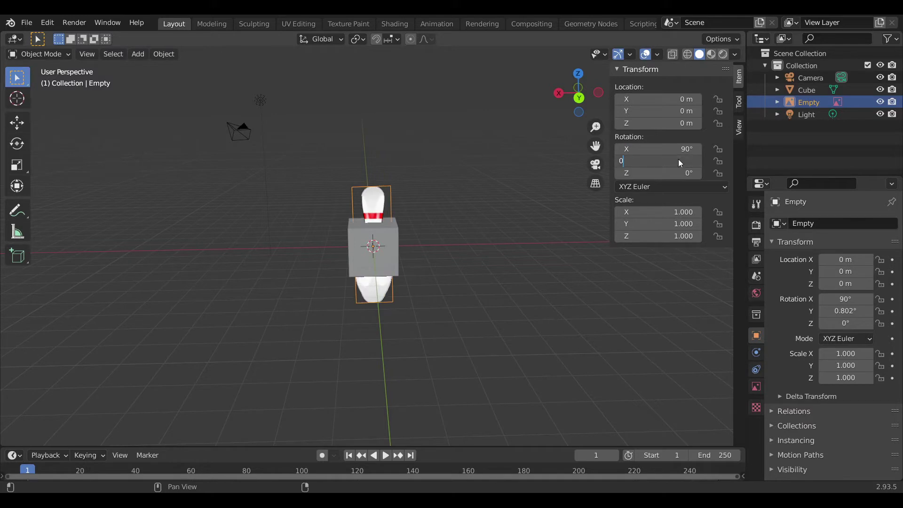
pyautogui.press('Return')
pyautogui.click(687, 123)
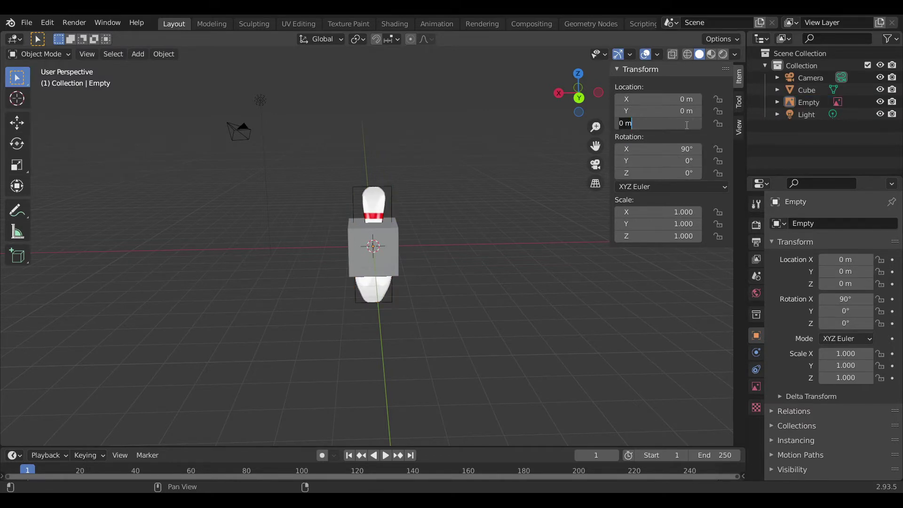
pyautogui.press('Return')
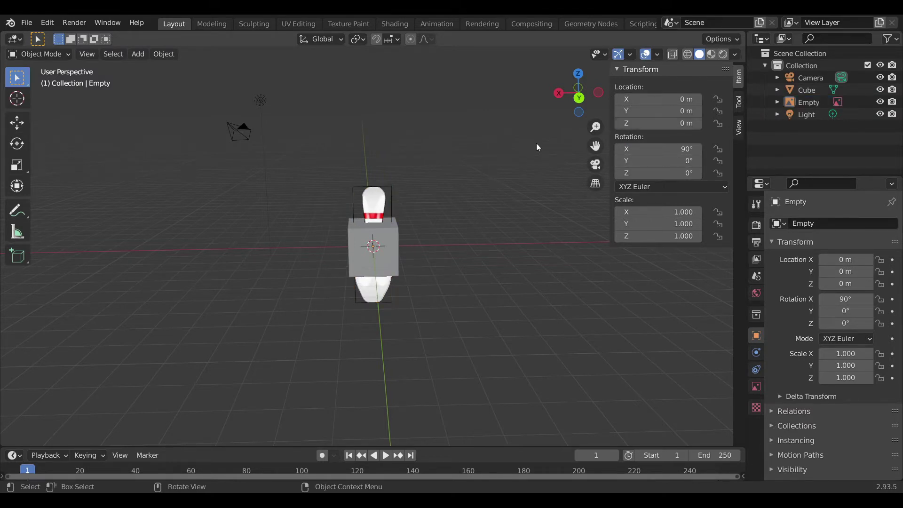
# Step: In the back orthographic view, hide the cube and raise the bowling pin image 2.5 m along Z with snapping on
pyautogui.click(578, 98)
pyautogui.click(880, 89)
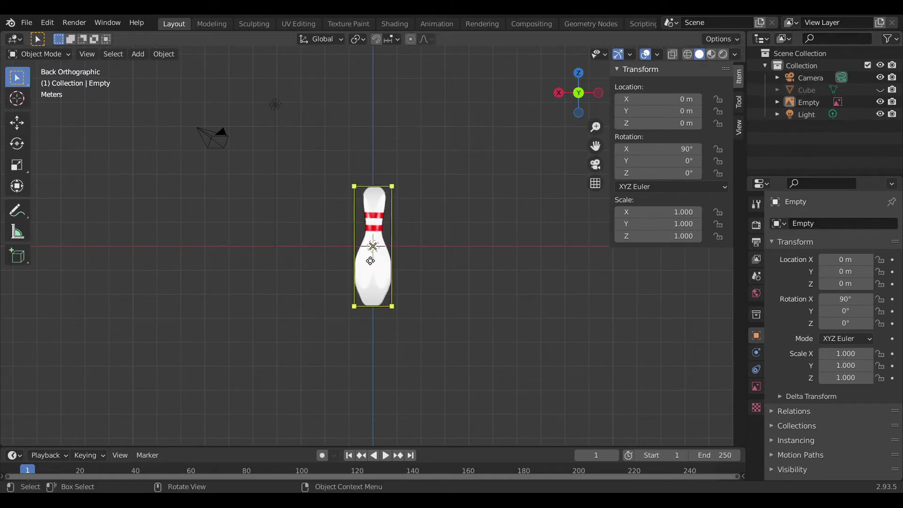
pyautogui.click(374, 249)
pyautogui.scroll(4, 410, 239)
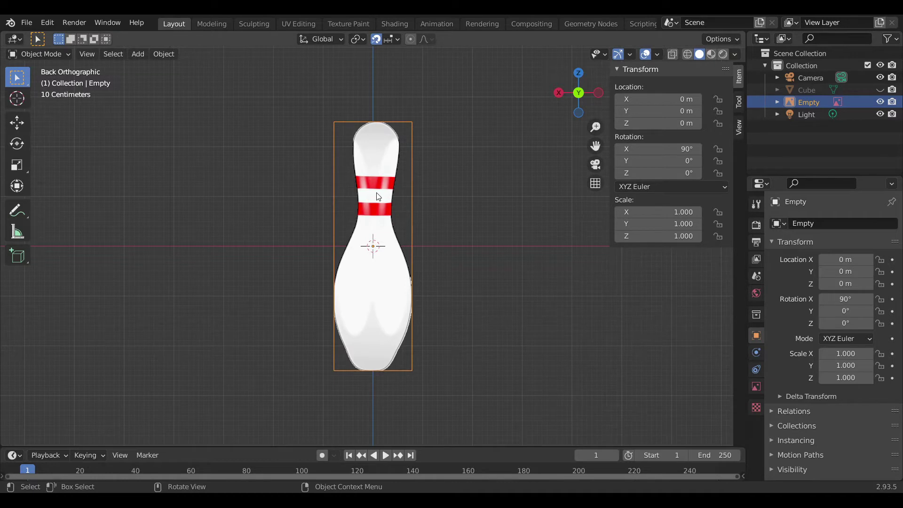
pyautogui.press('g')
pyautogui.press('z')
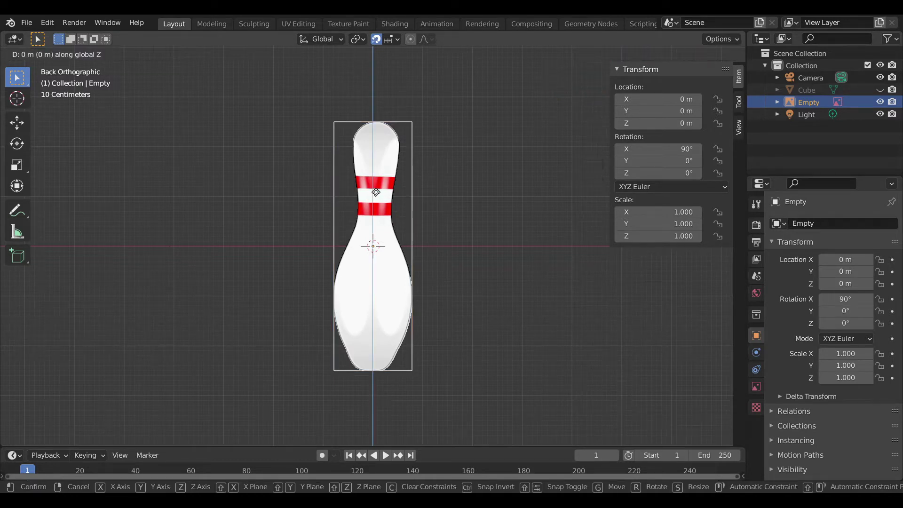
pyautogui.click(421, 79)
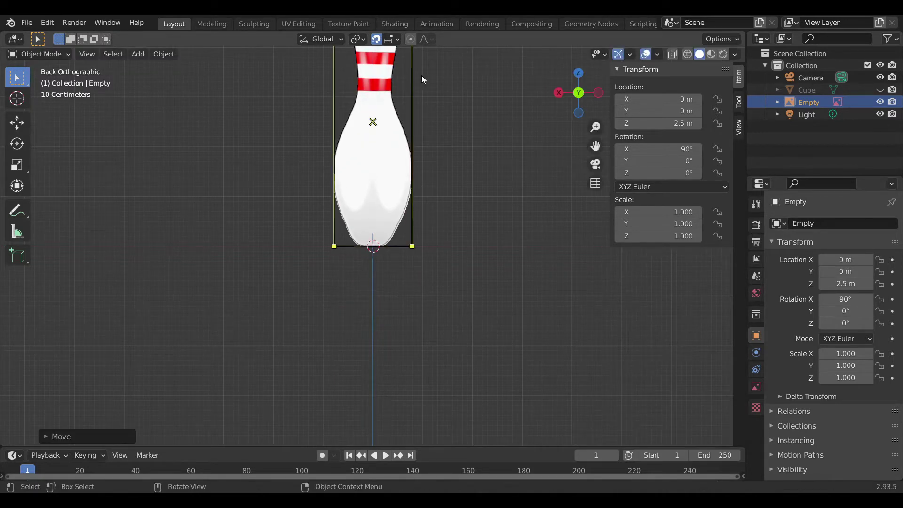
pyautogui.moveTo(595, 146); pyautogui.dragTo(570, 254)
pyautogui.click(401, 159)
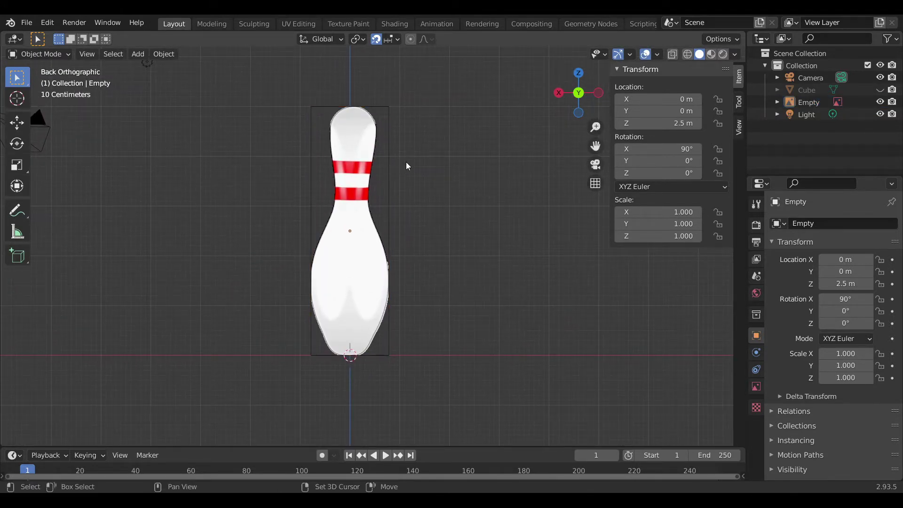
# Step: Add a Bezier curve and delete all of its default vertices in Edit Mode
pyautogui.hotkey('shift', 'a')
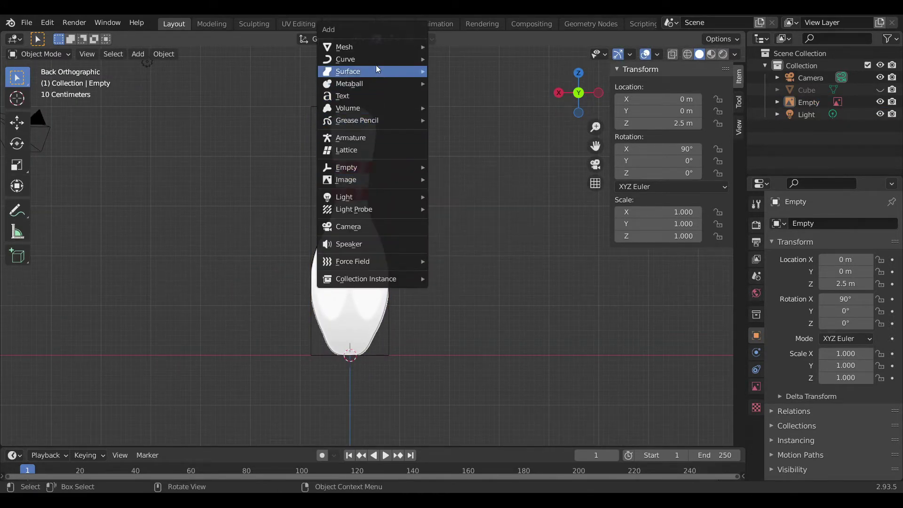
pyautogui.moveTo(371, 60)
pyautogui.click(487, 59)
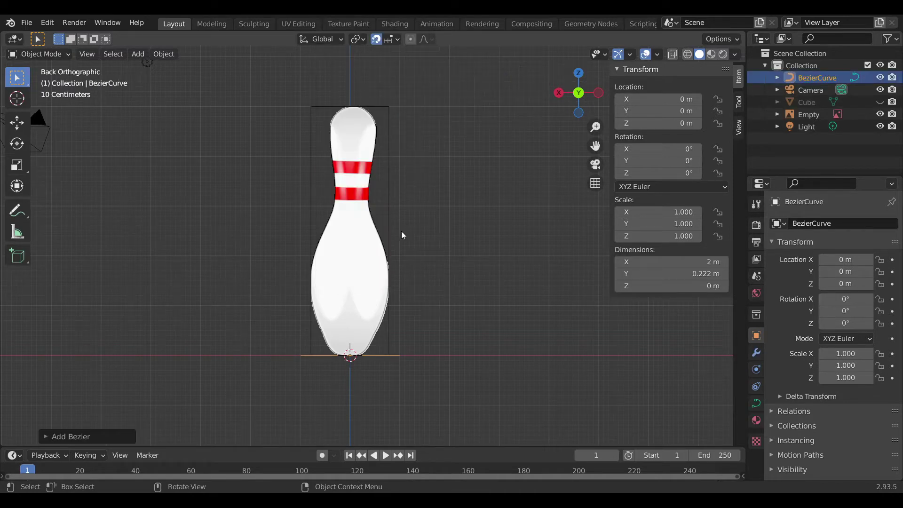
pyautogui.press('Tab')
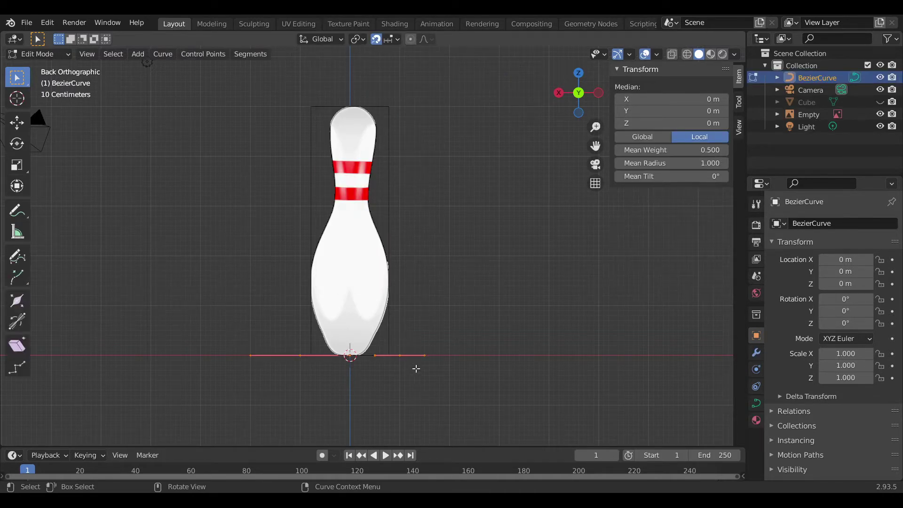
pyautogui.press('x')
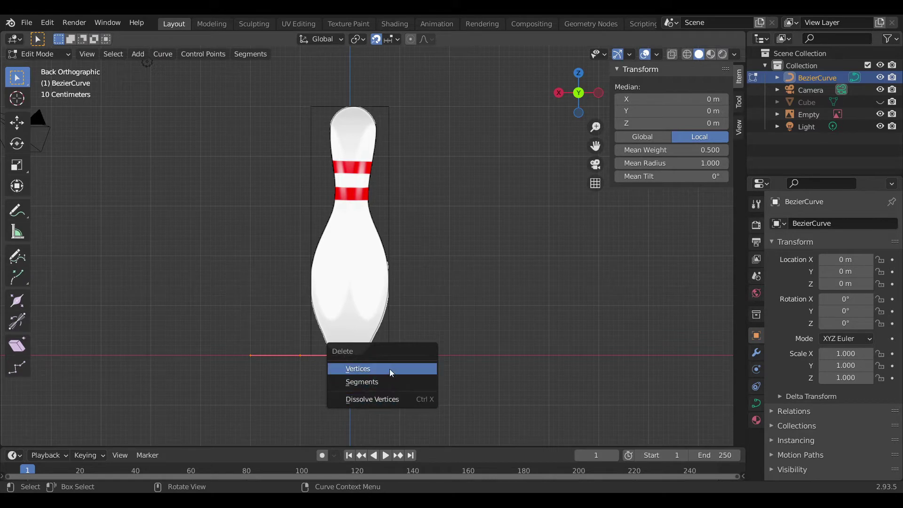
pyautogui.click(392, 368)
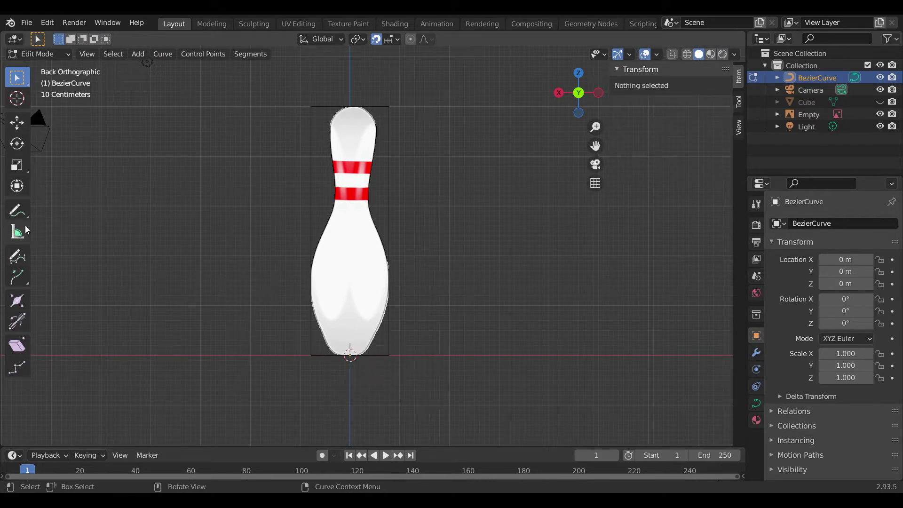
# Step: Draw a single curve point at the base of the pin and set its location to X 0, Y 0, Z 0 m
pyautogui.click(18, 258)
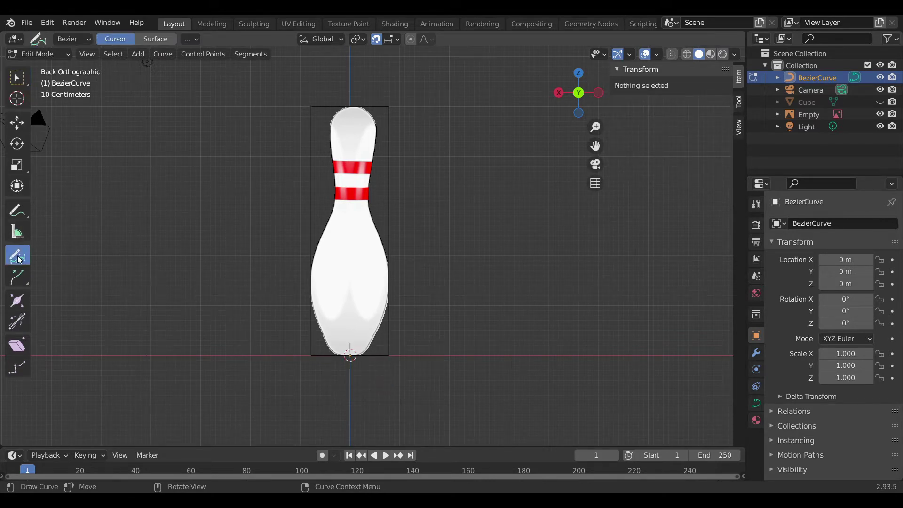
pyautogui.click(351, 355)
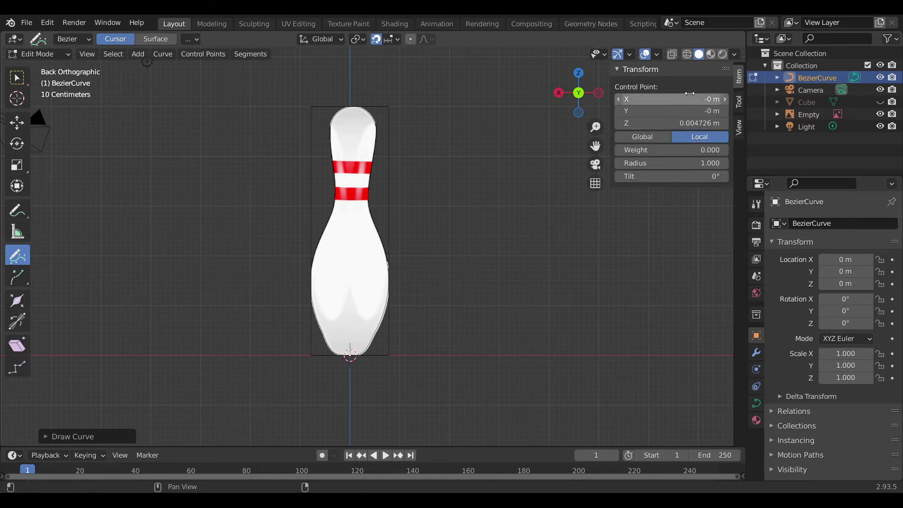
pyautogui.click(693, 101)
pyautogui.write('0')
pyautogui.press('Return')
pyautogui.click(693, 110)
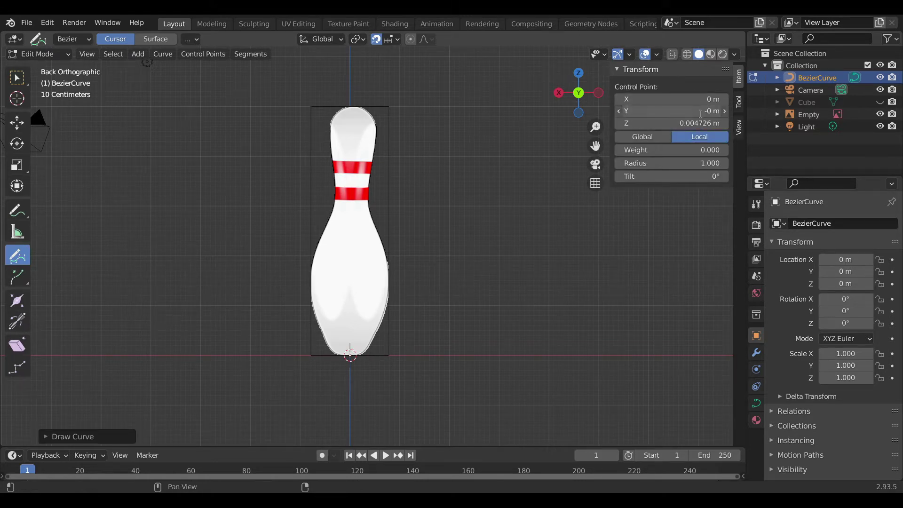
pyautogui.write('0')
pyautogui.press('Return')
pyautogui.click(698, 124)
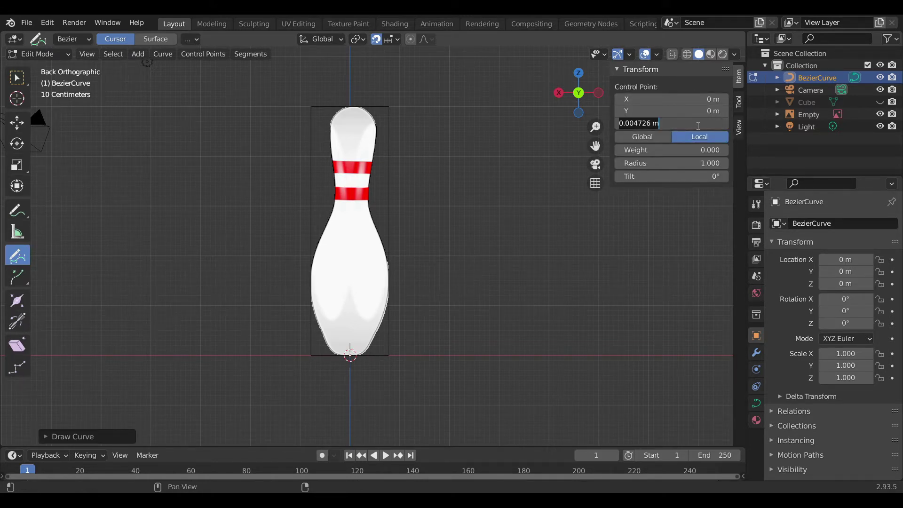
pyautogui.write('0')
pyautogui.press('Return')
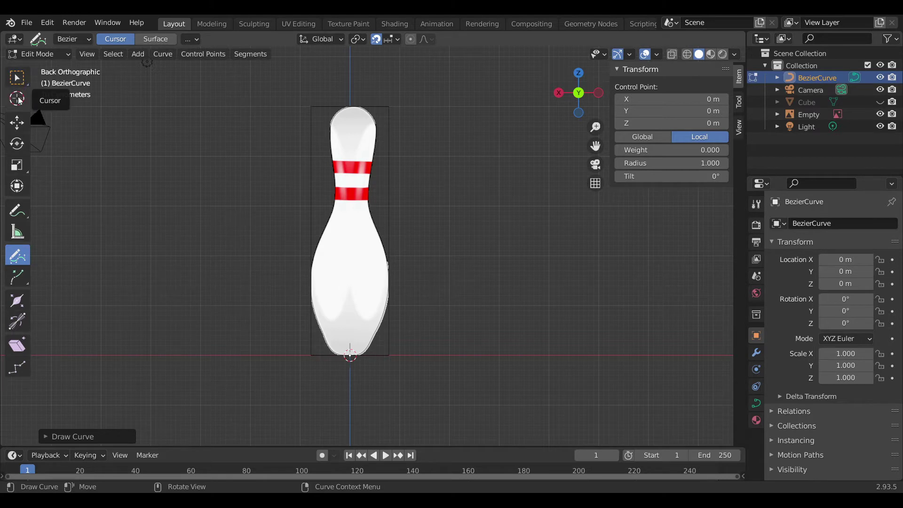
# Step: Extrude the base point along the left side of the pin's outline, ending at the top centre at X 0, Z 4.98 m
pyautogui.click(17, 276)
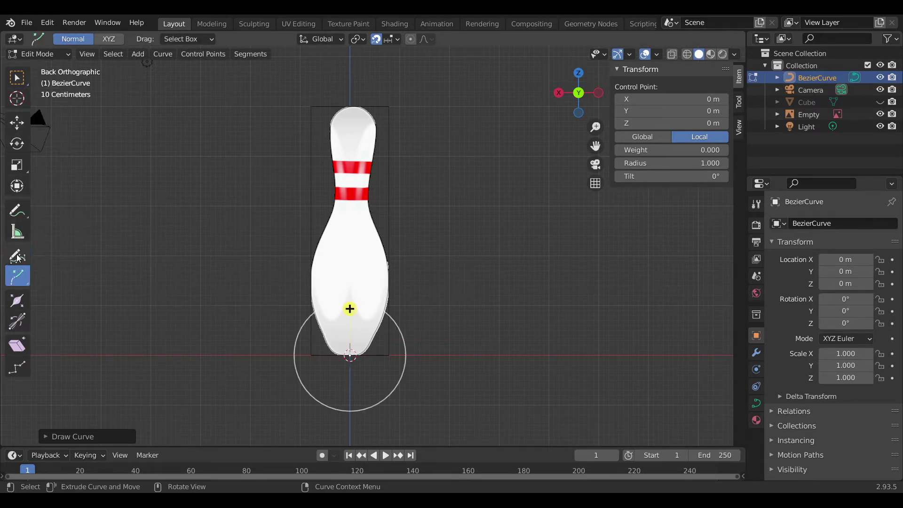
pyautogui.moveTo(349, 306); pyautogui.dragTo(309, 332)
pyautogui.click(310, 333)
pyautogui.press('e')
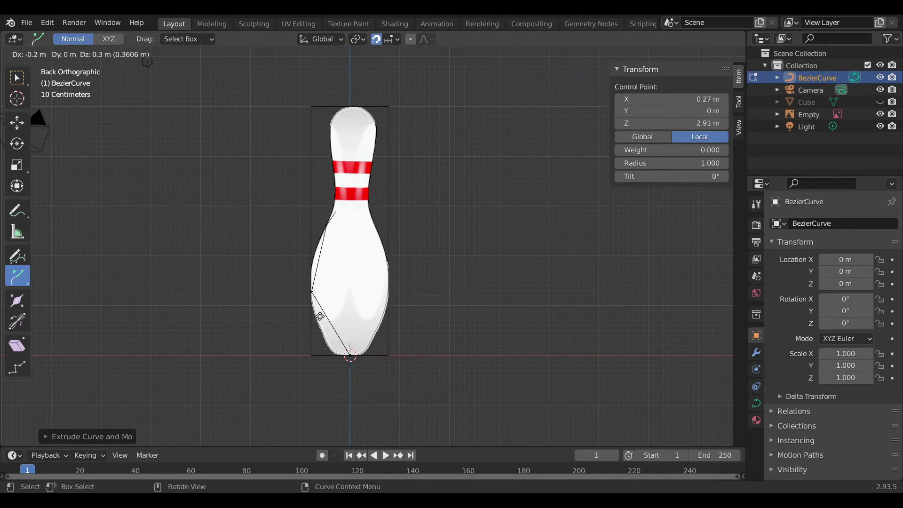
pyautogui.moveTo(318, 102); pyautogui.dragTo(317, 62)
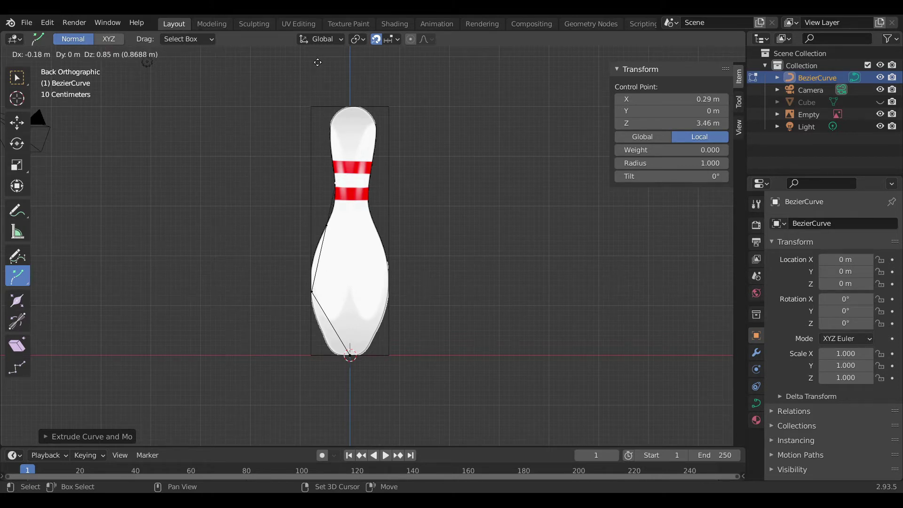
pyautogui.click(319, 56)
pyautogui.press('e')
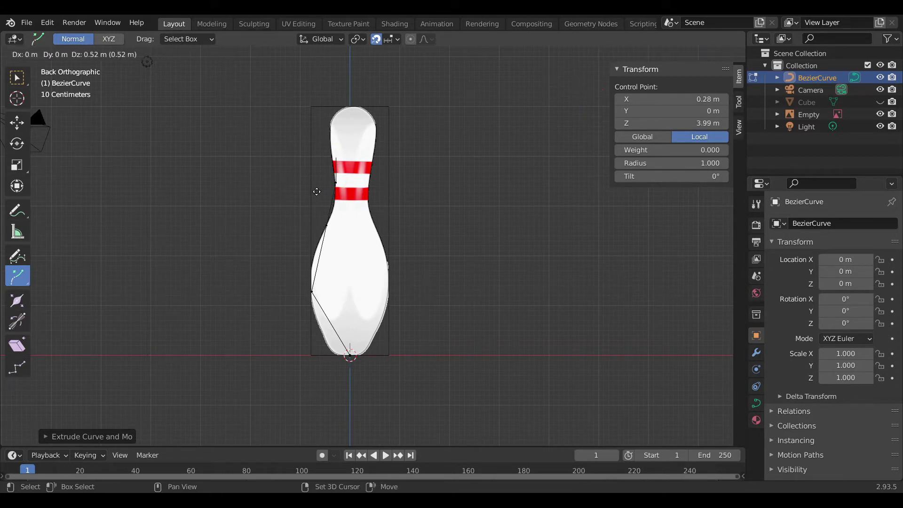
pyautogui.moveTo(283, 419); pyautogui.dragTo(171, 292)
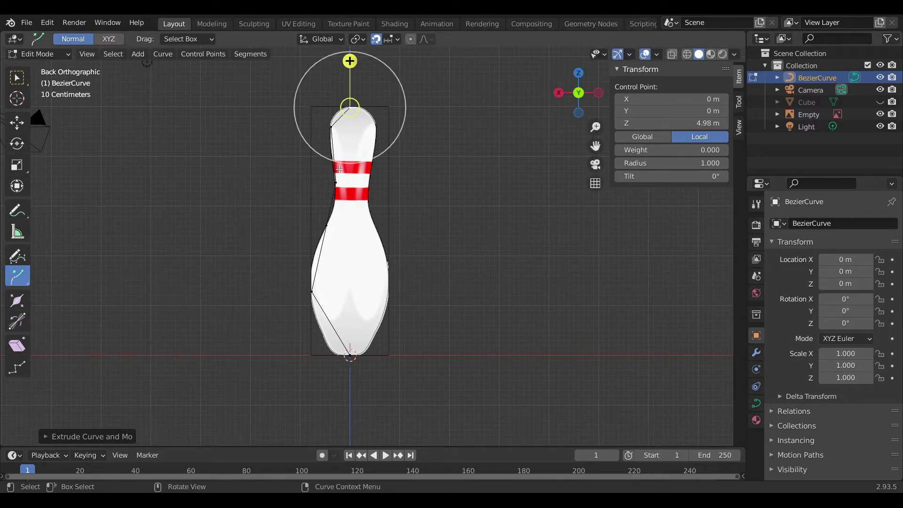
# Step: Select all of the curve's control points and change their handle type so the traced profile becomes smooth
pyautogui.moveTo(578, 100)
pyautogui.mouseDown()
pyautogui.moveTo(557, 102)
pyautogui.moveTo(572, 93)
pyautogui.mouseUp()
pyautogui.click(585, 93)
pyautogui.press('Tab')
pyautogui.press('Tab')
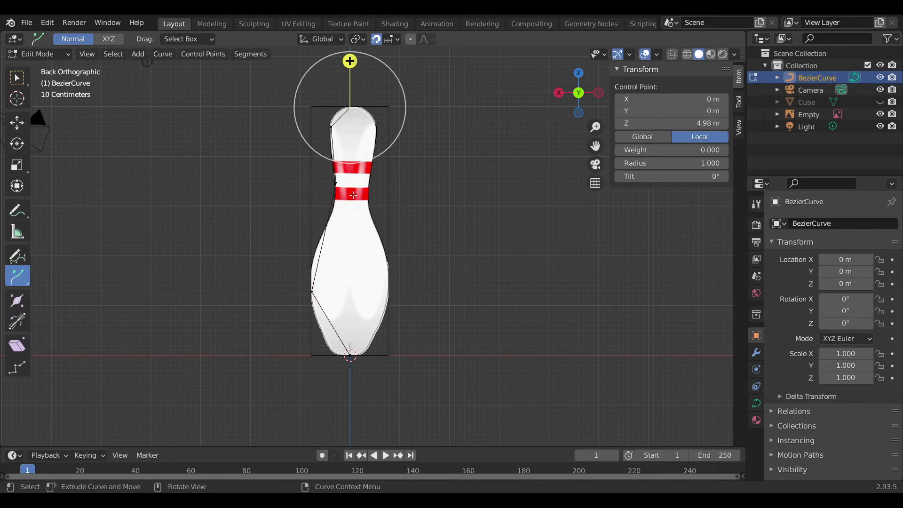
pyautogui.press('a')
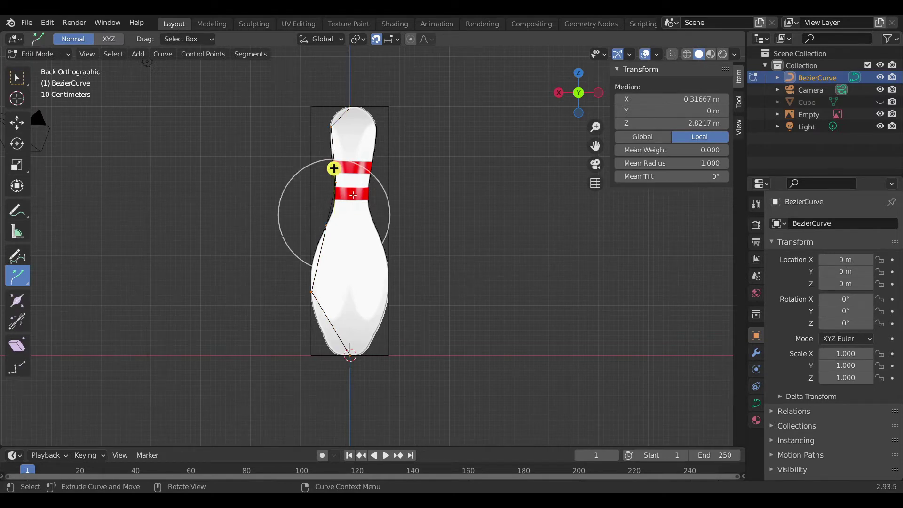
pyautogui.press('v')
pyautogui.click(351, 195)
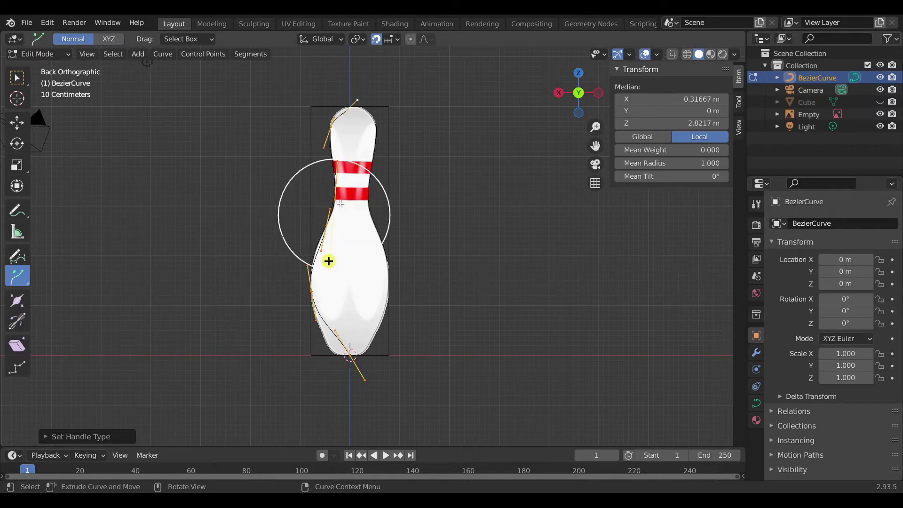
# Step: Rotate the handles of the base point at the origin so the curve follows the pin's rounded bottom edge
pyautogui.scroll(3, 313, 431)
pyautogui.moveTo(595, 146); pyautogui.dragTo(616, 67)
pyautogui.click(384, 280)
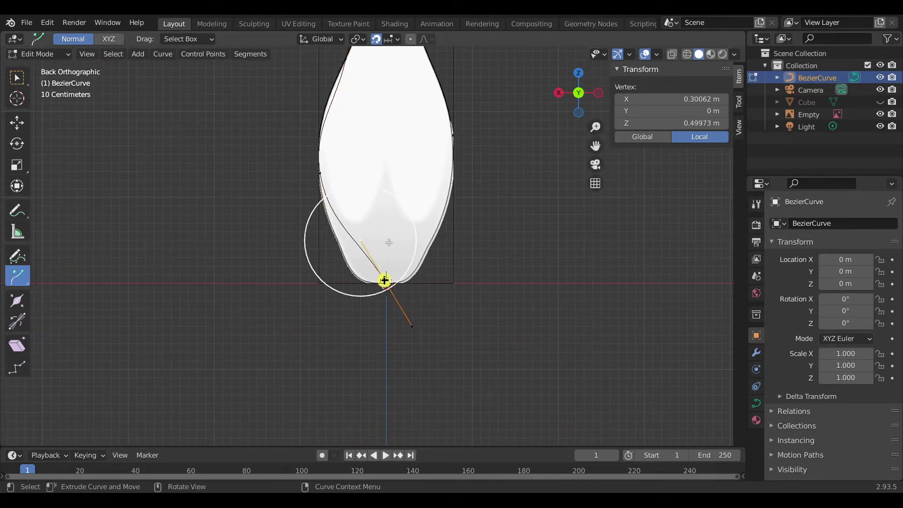
pyautogui.press('r')
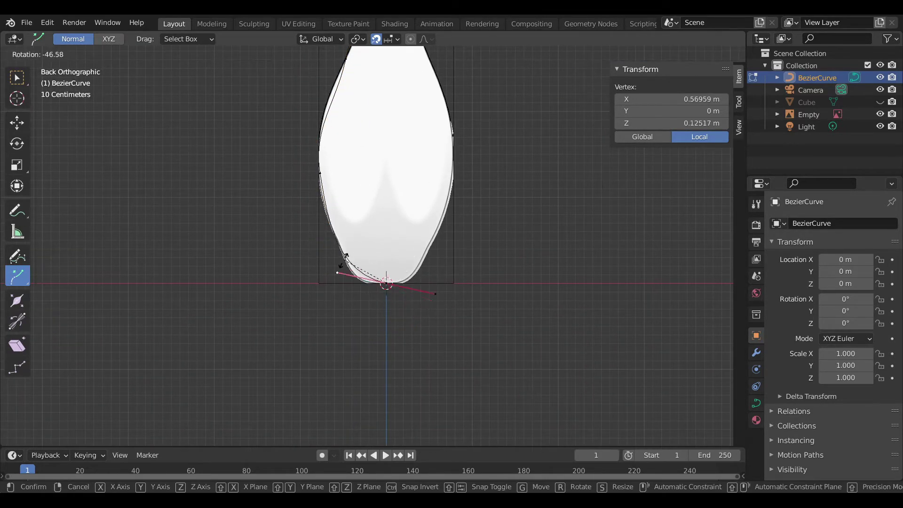
pyautogui.click(383, 284)
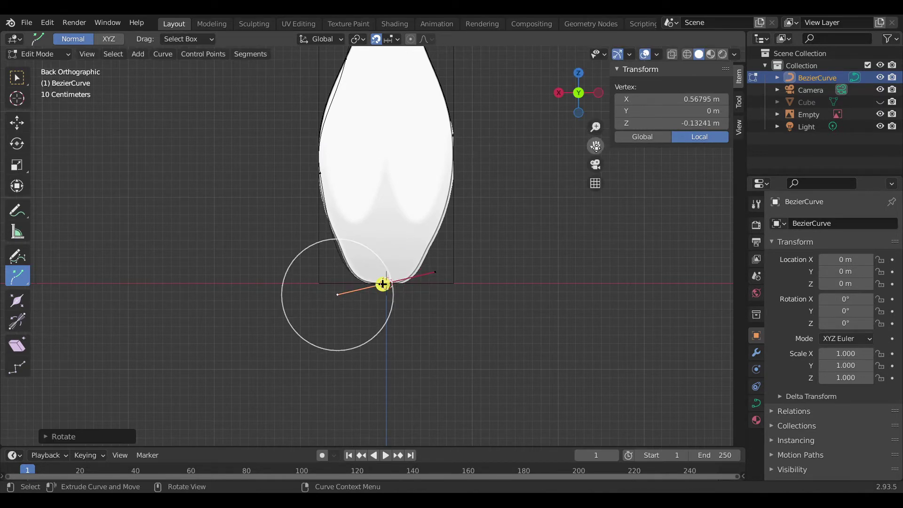
# Step: Rotate the handles of the shoulder point below the red stripes and the neck point between them to follow the pin's outline
pyautogui.moveTo(595, 146); pyautogui.dragTo(599, 282)
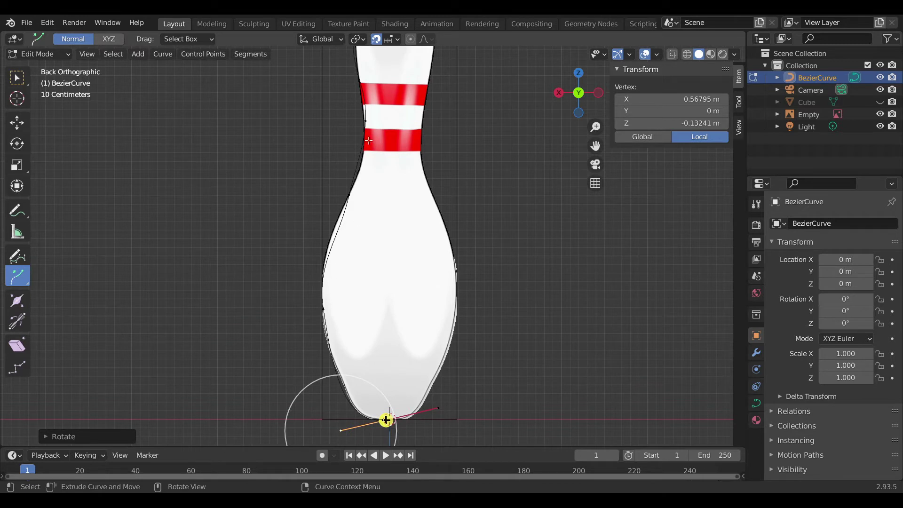
pyautogui.click(349, 195)
pyautogui.press('r')
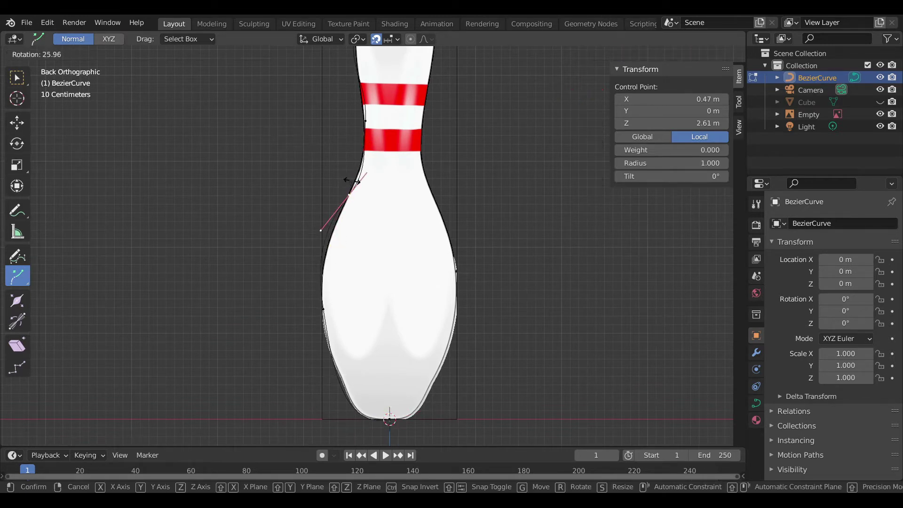
pyautogui.click(349, 177)
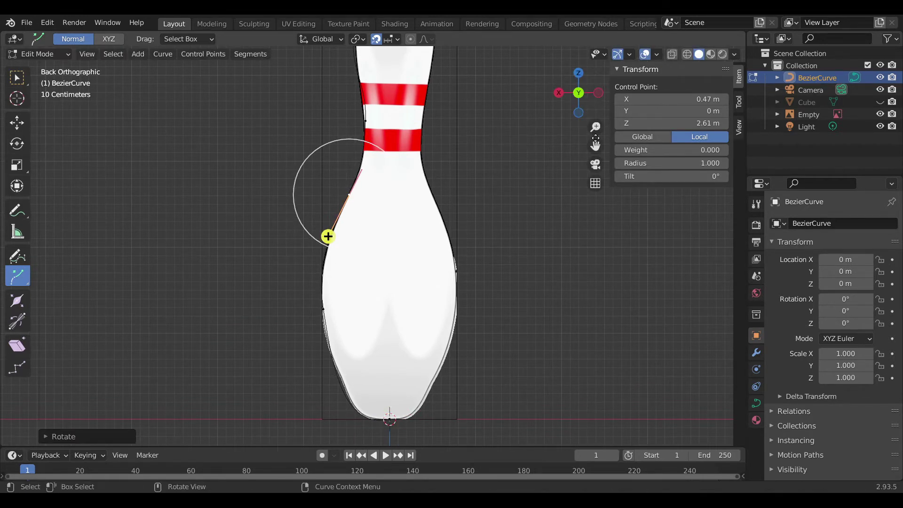
pyautogui.moveTo(595, 146); pyautogui.dragTo(586, 235)
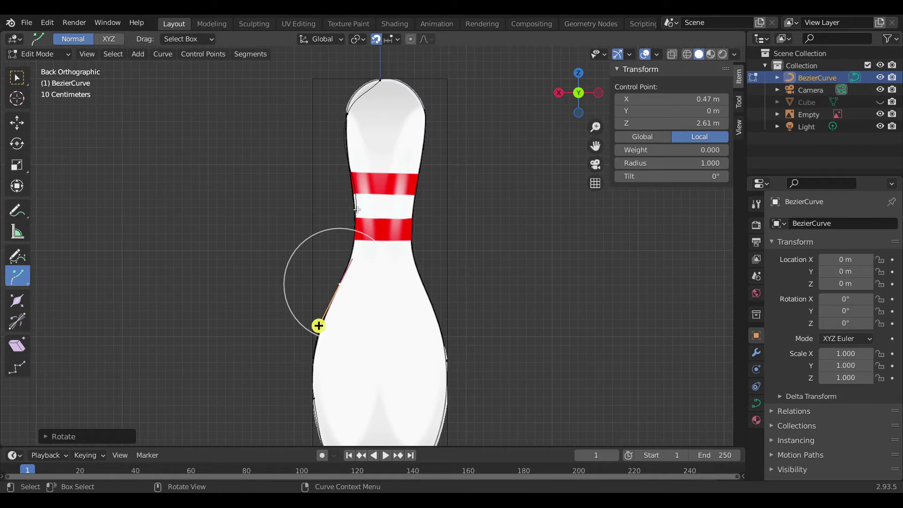
pyautogui.click(357, 210)
pyautogui.press('r')
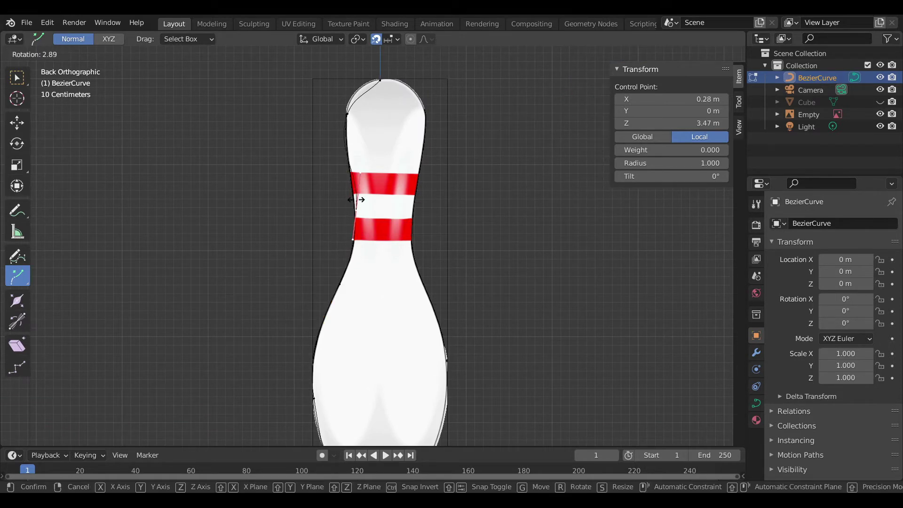
pyautogui.click(359, 257)
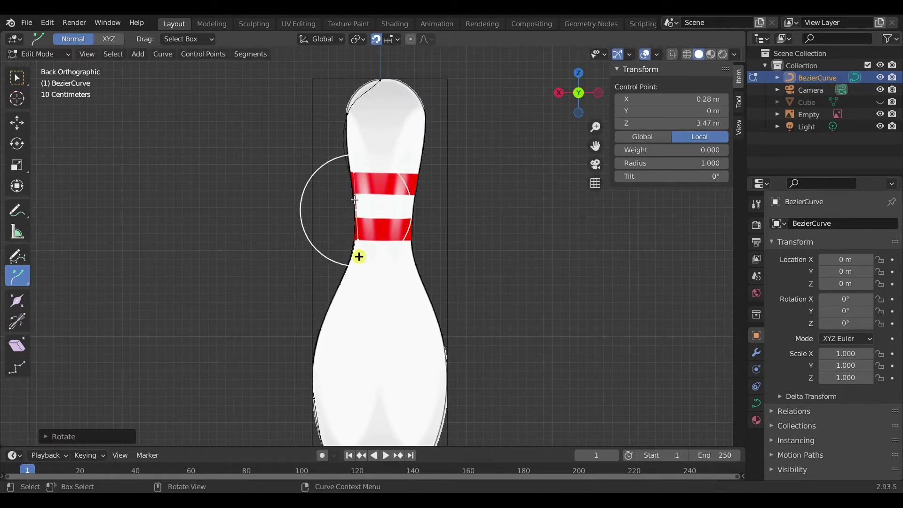
# Step: Rotate the handles of the control points at the side and top of the pin's head to match its rounded outline
pyautogui.click(349, 113)
pyautogui.press('r')
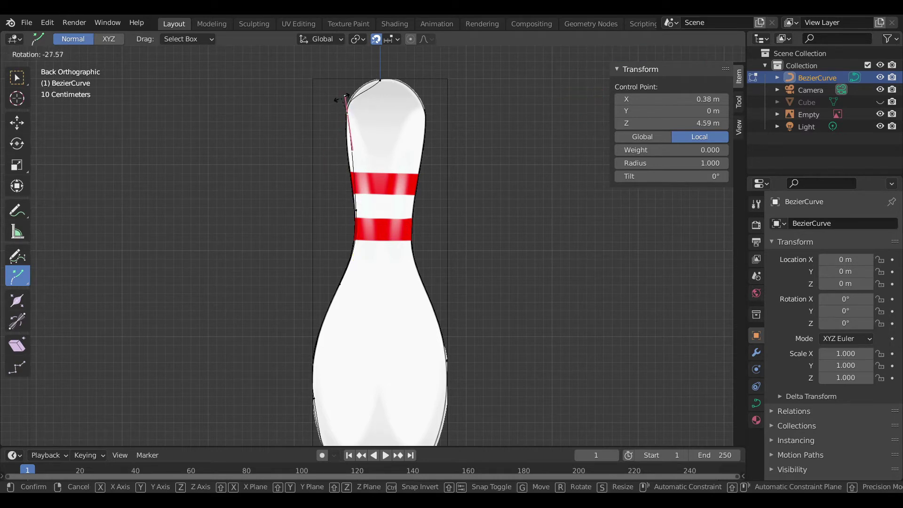
pyautogui.click(346, 98)
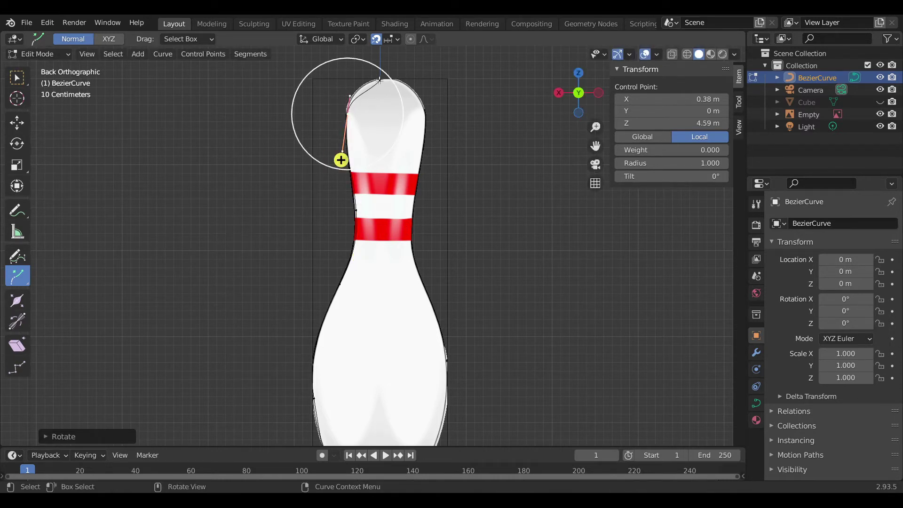
pyautogui.click(380, 79)
pyautogui.press('r')
pyautogui.click(389, 84)
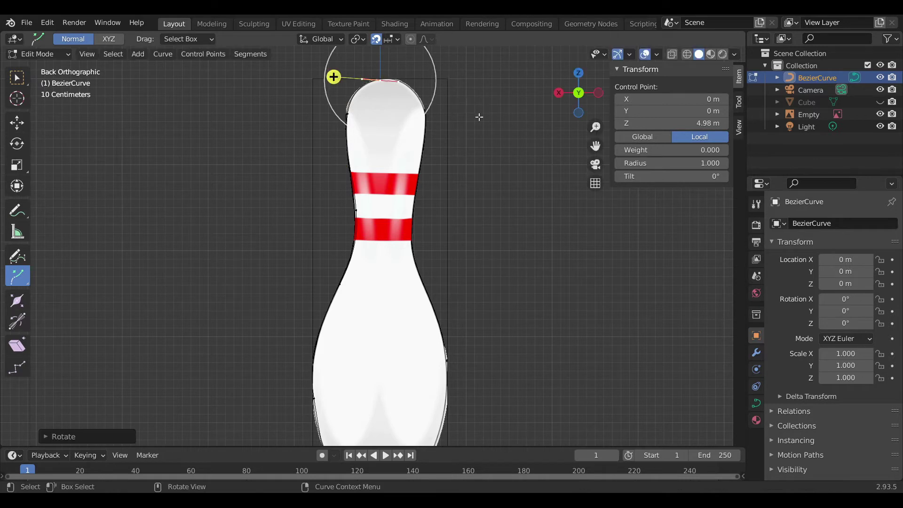
# Step: Deselect all control points and hide the bowling pin reference image
pyautogui.scroll(-2, 473, 155)
pyautogui.moveTo(595, 145); pyautogui.dragTo(575, 114)
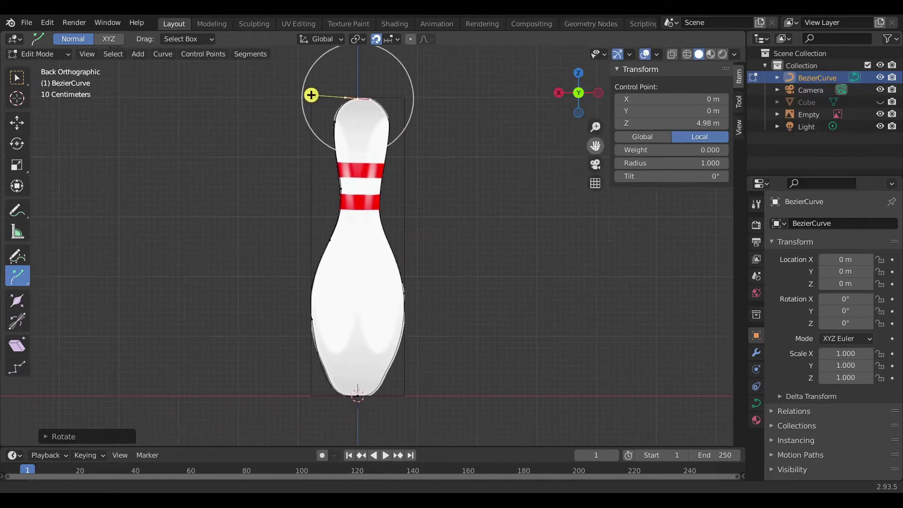
pyautogui.hotkey('alt', 'a')
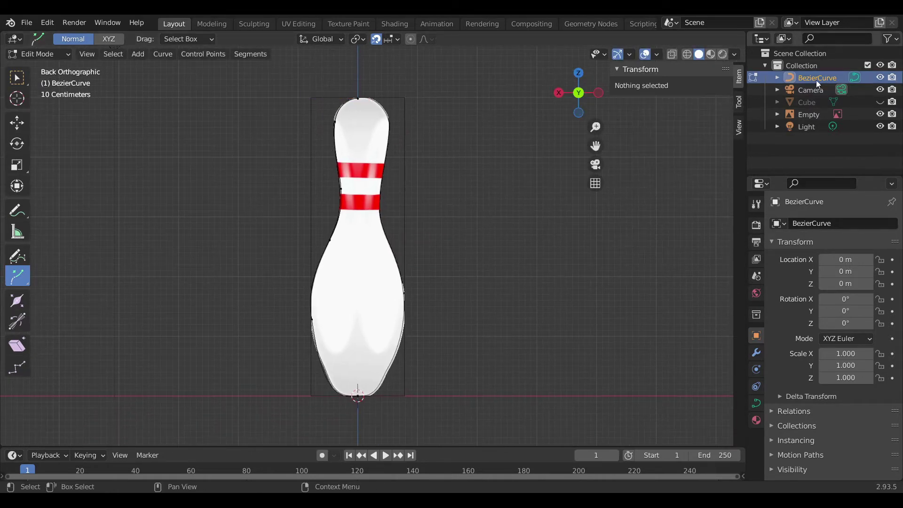
pyautogui.click(882, 116)
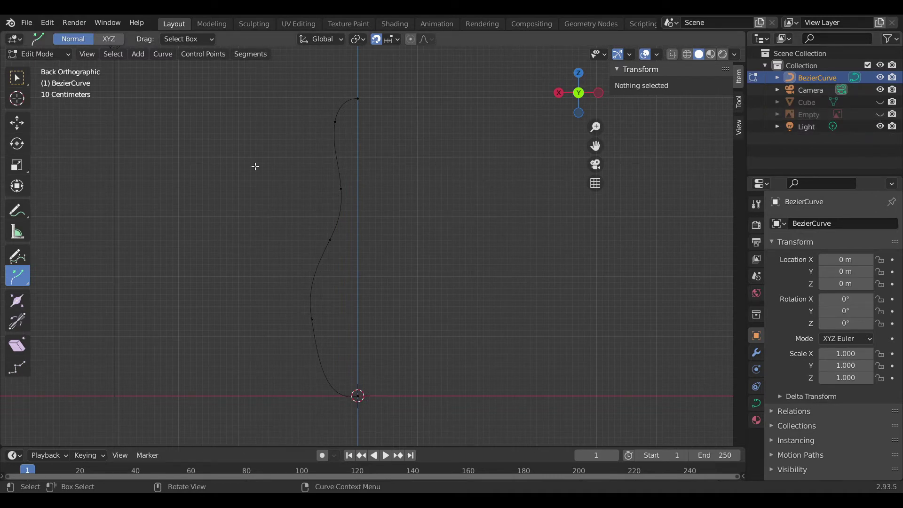
pyautogui.moveTo(594, 106); pyautogui.dragTo(580, 97)
pyautogui.click(580, 94)
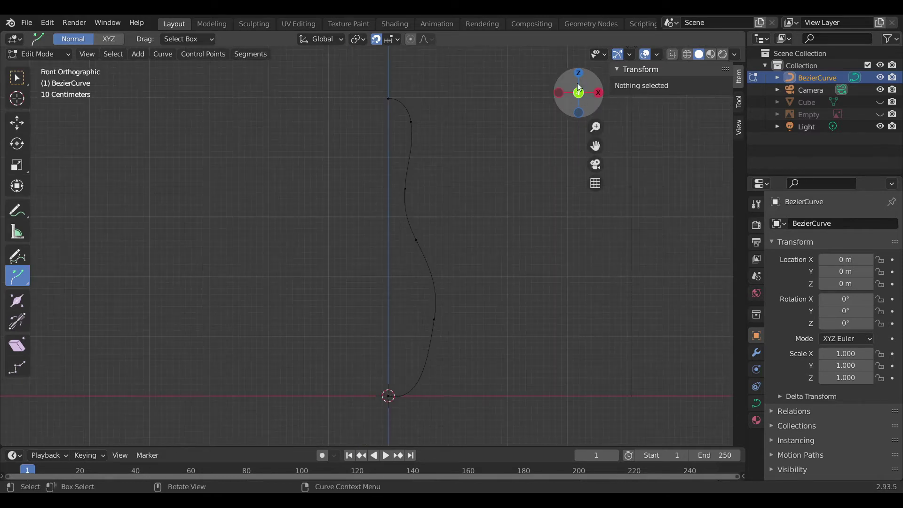
pyautogui.click(579, 91)
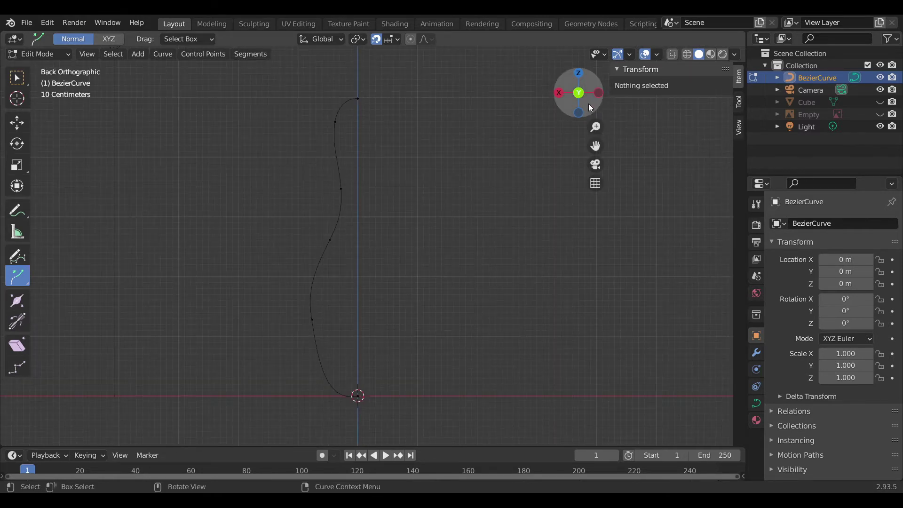
pyautogui.moveTo(589, 104); pyautogui.dragTo(587, 102)
pyautogui.click(578, 92)
pyautogui.press('Tab')
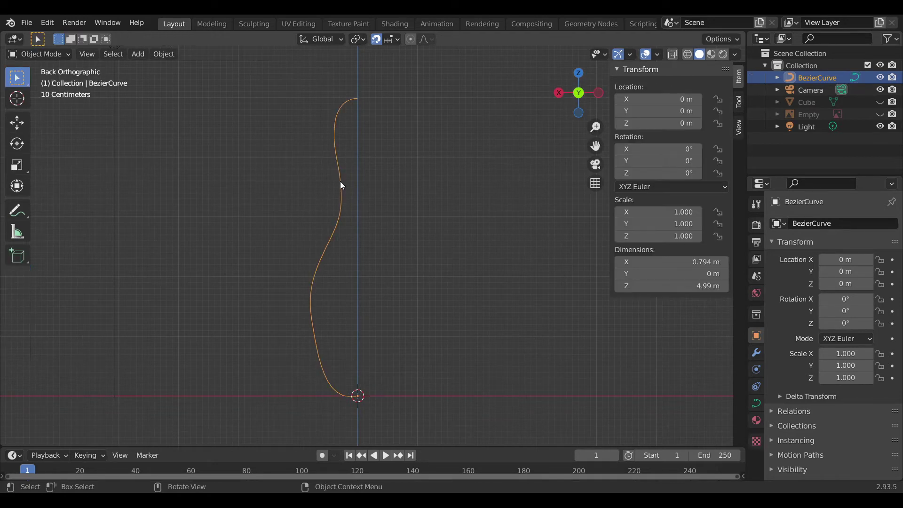
pyautogui.press('Tab')
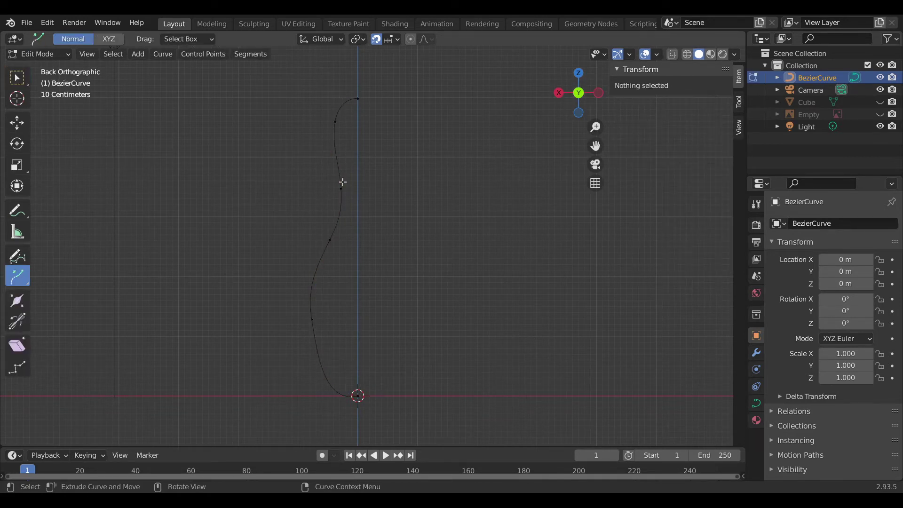
# Step: In Object Mode, convert the Bezier curve to a mesh with Keep Original enabled
pyautogui.press('Tab')
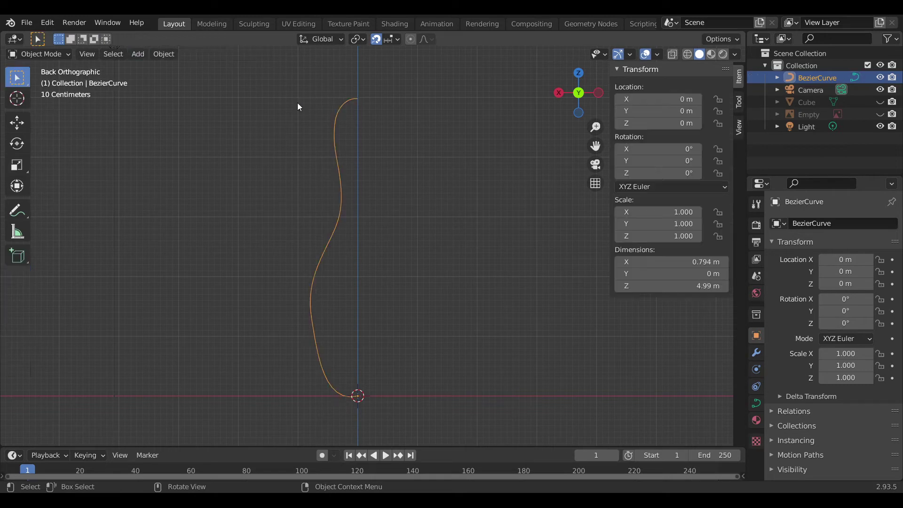
pyautogui.click(138, 54)
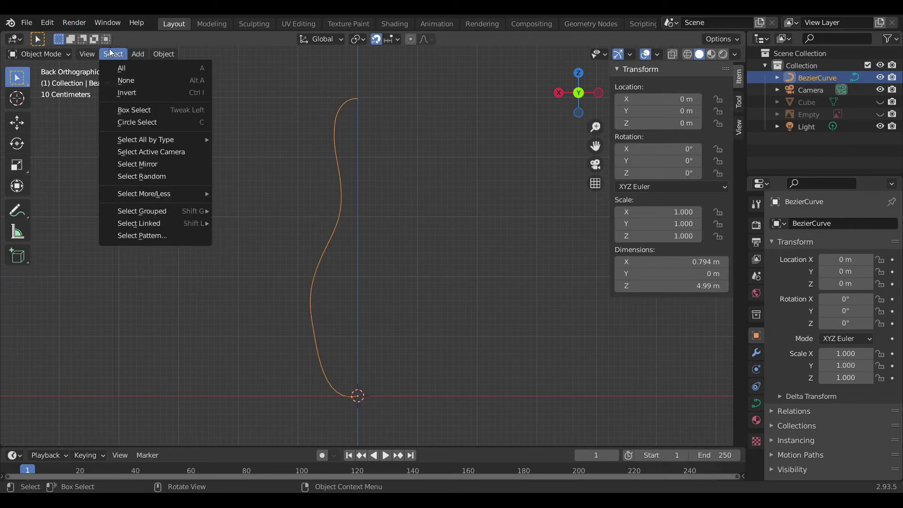
pyautogui.click(181, 53)
pyautogui.click(168, 55)
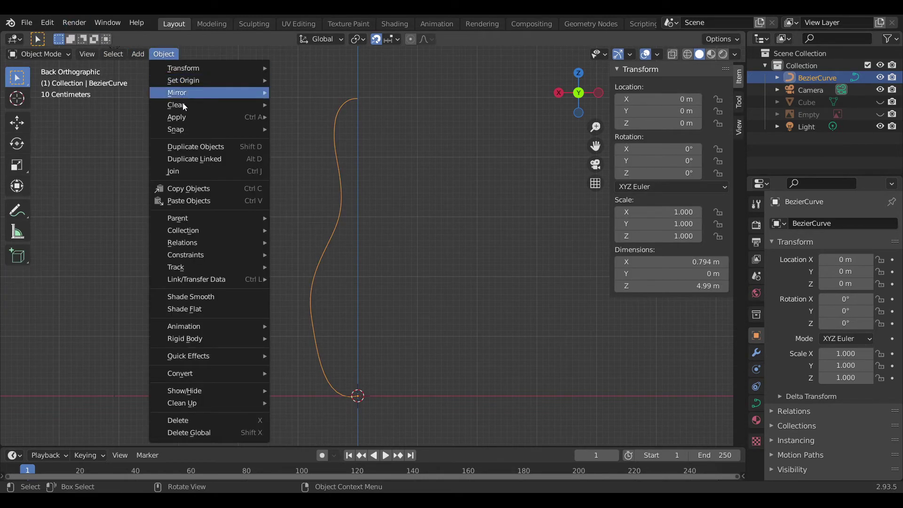
pyautogui.moveTo(207, 373)
pyautogui.click(296, 385)
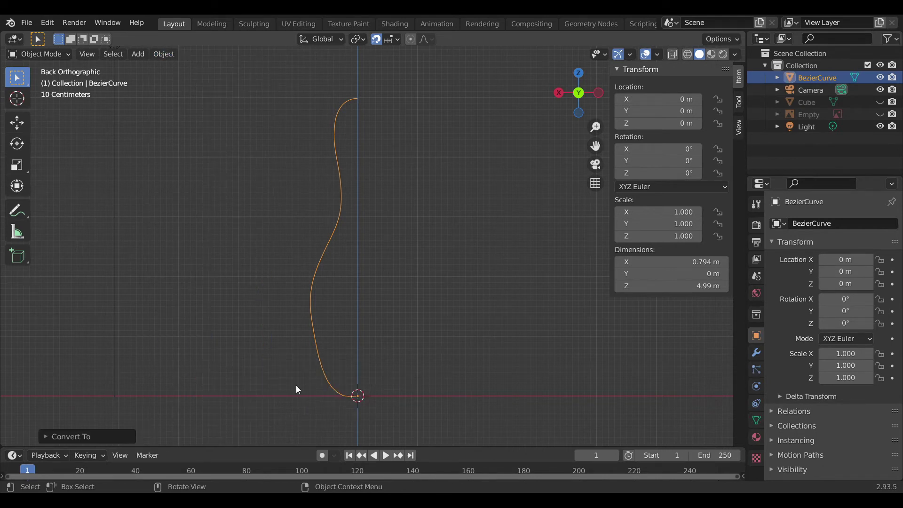
pyautogui.click(97, 437)
pyautogui.click(144, 432)
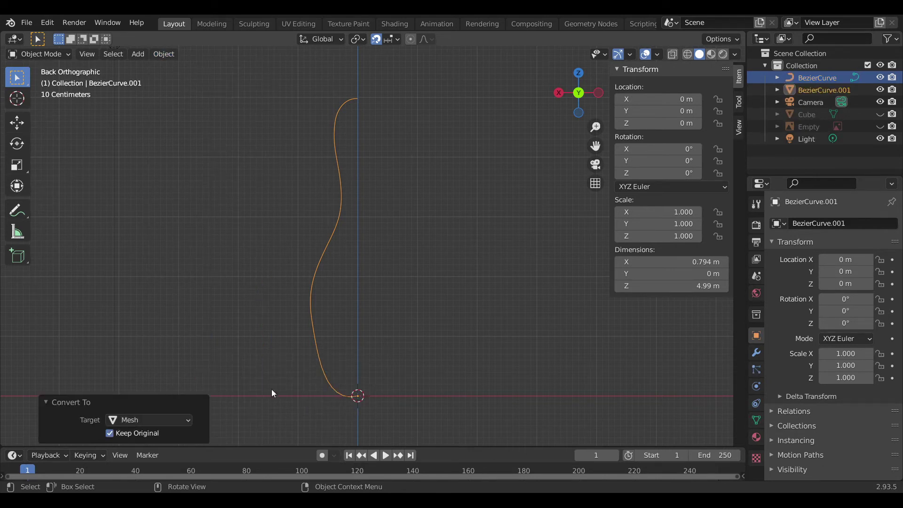
# Step: Enter Edit Mode on the converted mesh BezierCurve.001 and select all its vertices in the top orthographic view
pyautogui.click(831, 87)
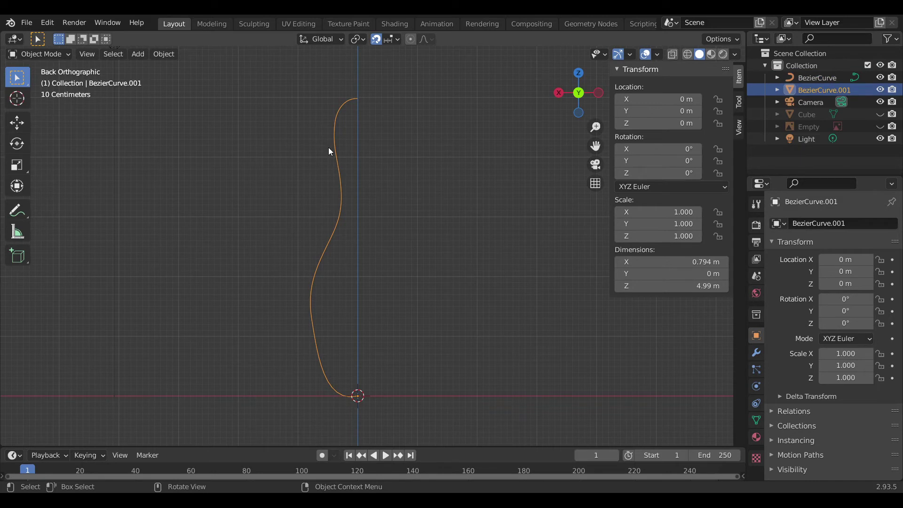
pyautogui.press('Tab')
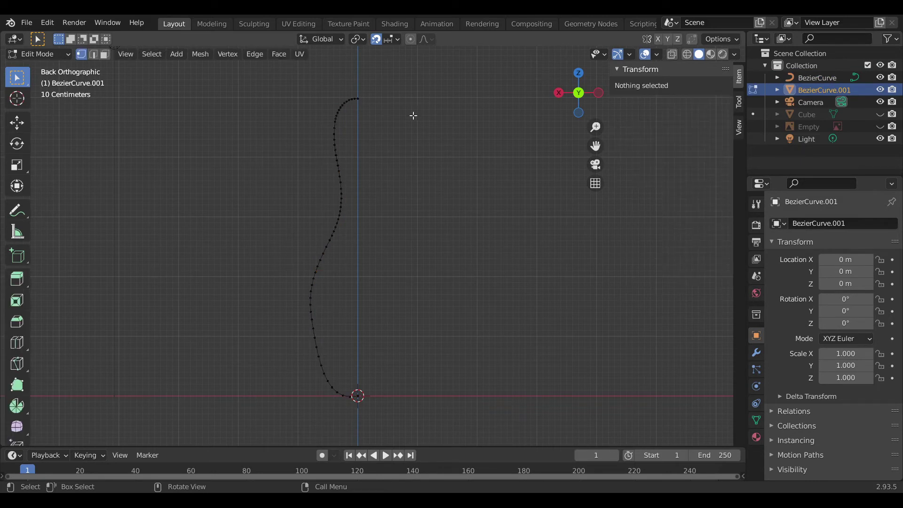
pyautogui.click(579, 73)
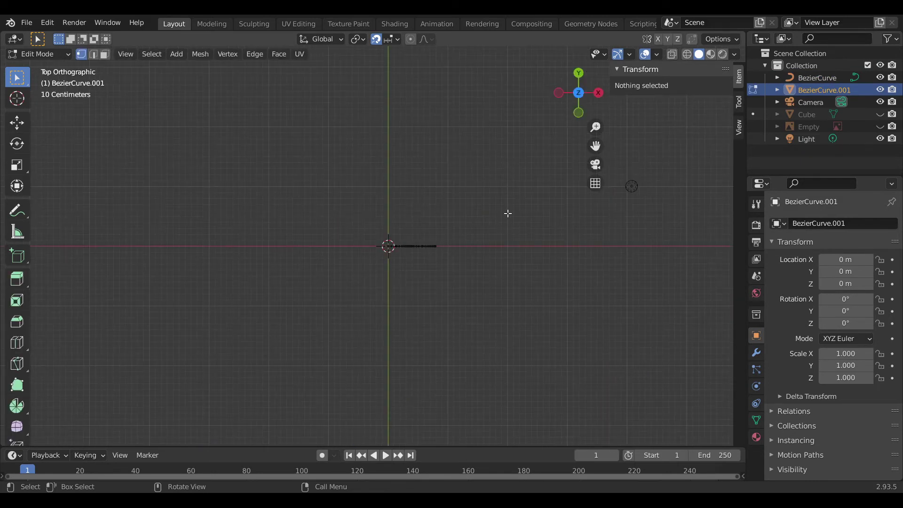
pyautogui.press('a')
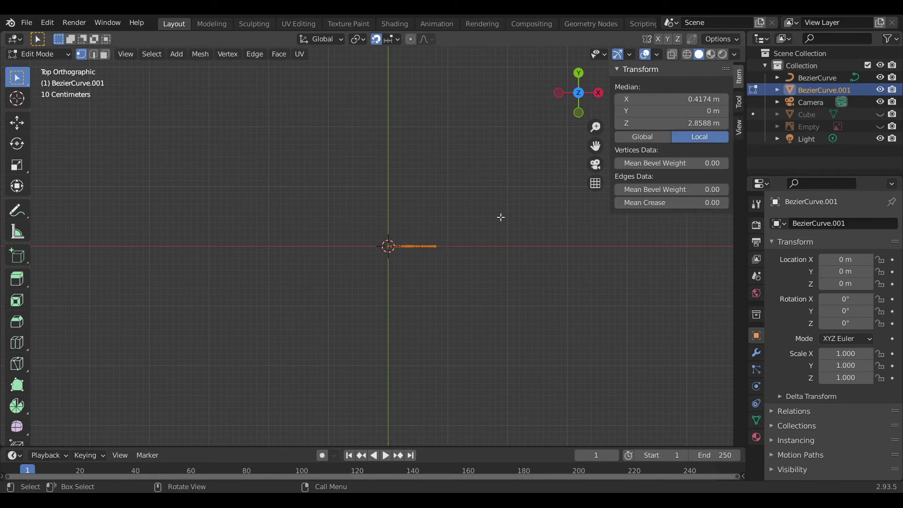
# Step: Activate the Spin tool for the selected profile vertices of BezierCurve.001
pyautogui.press('e')
pyautogui.press('Escape')
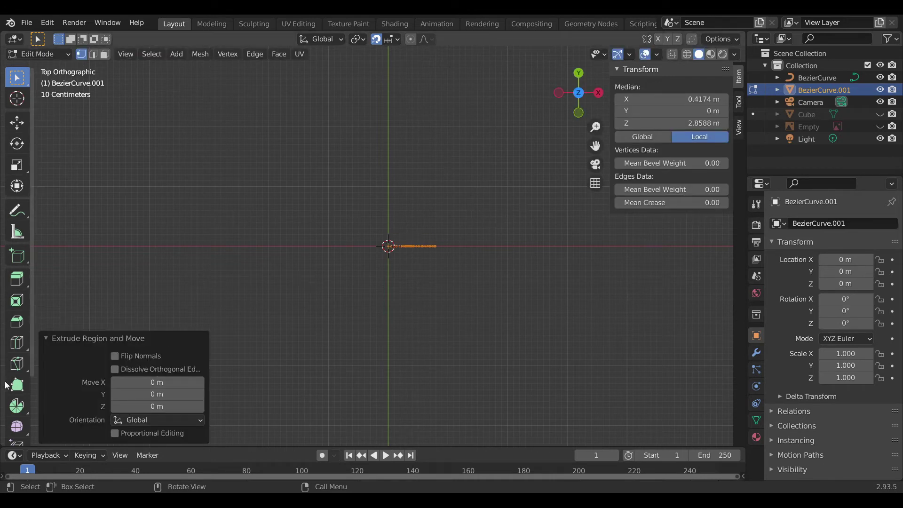
pyautogui.click(22, 407)
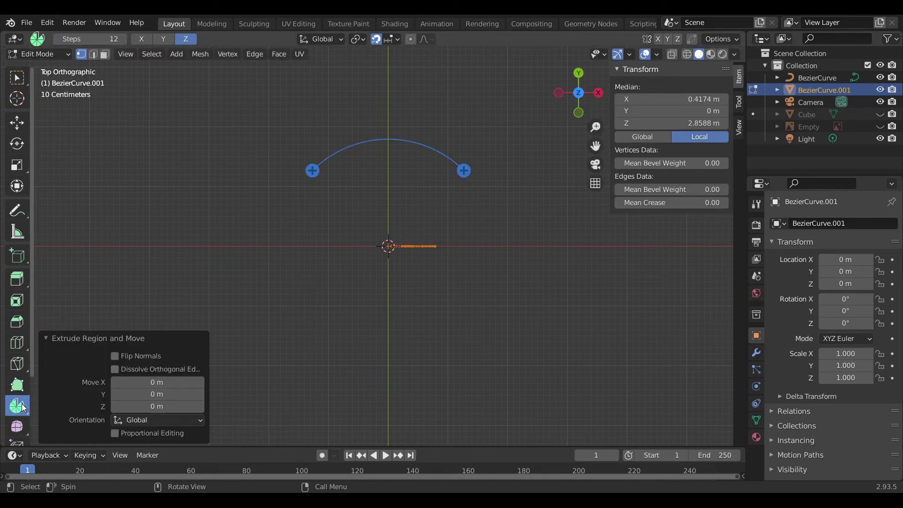
# Step: Try spinning the selected profile around the Z axis with 12 steps
pyautogui.press('e')
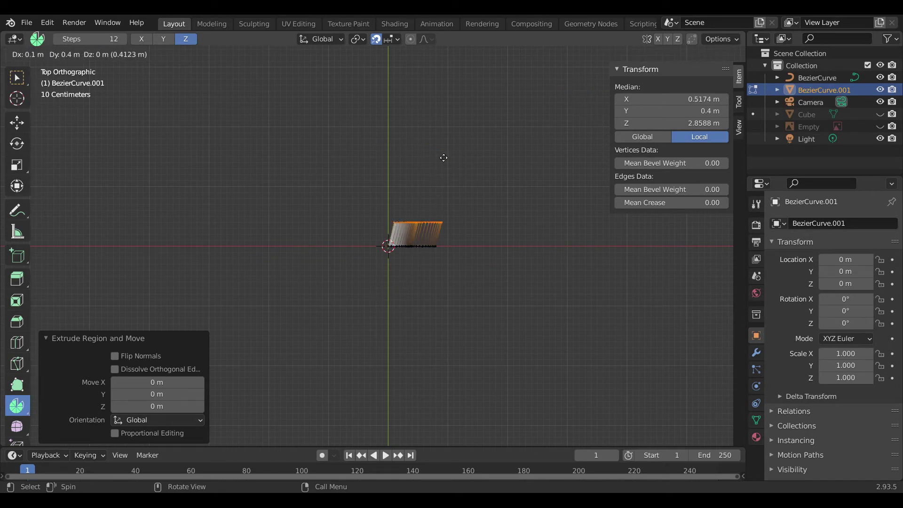
pyautogui.rightClick(442, 160)
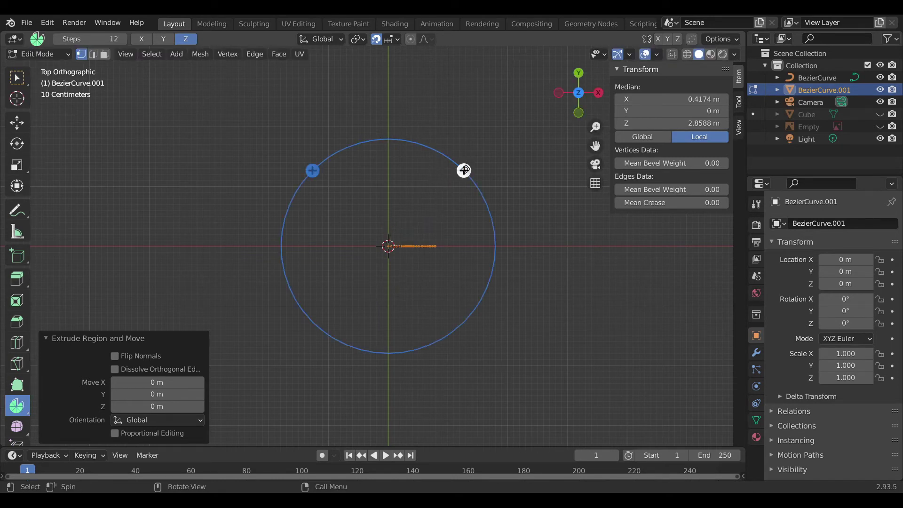
pyautogui.moveTo(464, 170)
pyautogui.mouseDown()
pyautogui.moveTo(459, 147)
pyautogui.moveTo(464, 170)
pyautogui.mouseUp()
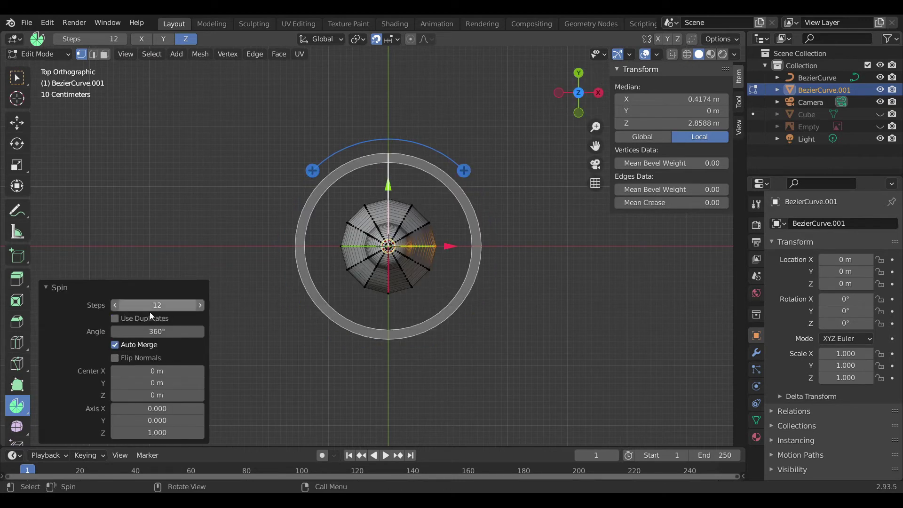
# Step: Set the spin angle to 360°
pyautogui.moveTo(152, 331); pyautogui.dragTo(141, 331)
pyautogui.click(151, 331)
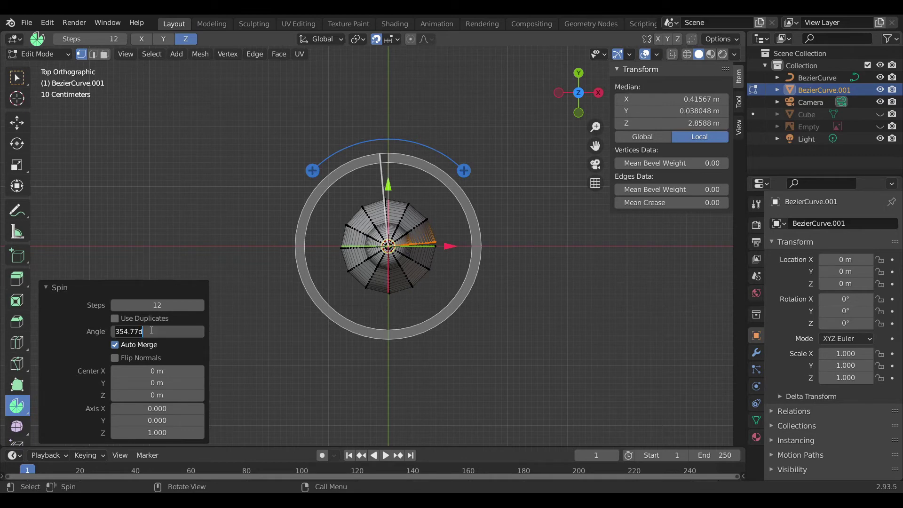
pyautogui.press('BackSpace')
pyautogui.press('BackSpace')
pyautogui.press('BackSpace')
pyautogui.press('BackSpace')
pyautogui.press('BackSpace')
pyautogui.press('BackSpace')
pyautogui.press('BackSpace')
pyautogui.write('360')
pyautogui.press('Return')
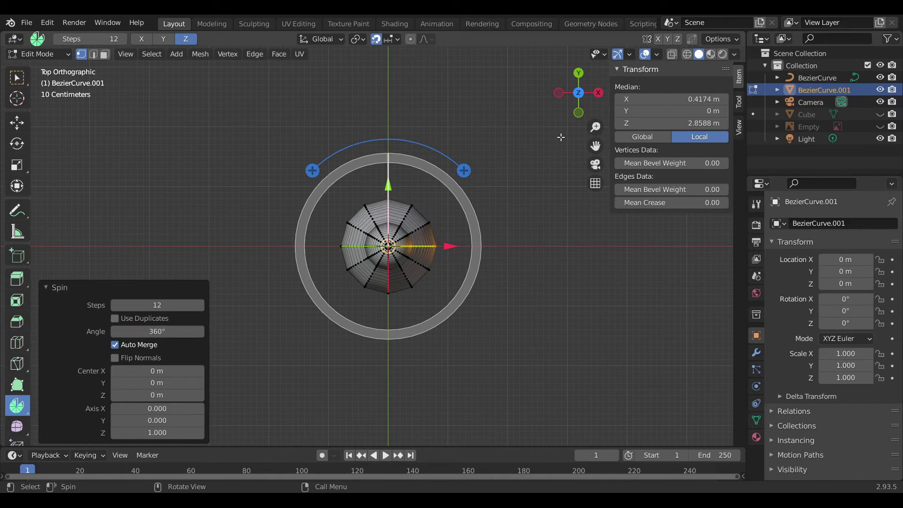
# Step: Deselect all vertices of the spun mesh, then undo the deselection and the spin back to the selected profile
pyautogui.moveTo(579, 94); pyautogui.dragTo(587, 72)
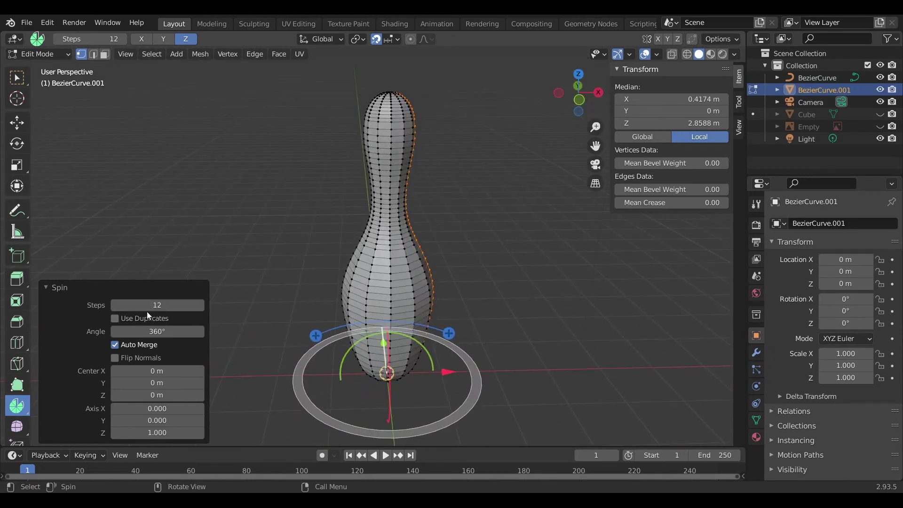
pyautogui.hotkey('alt', 'a')
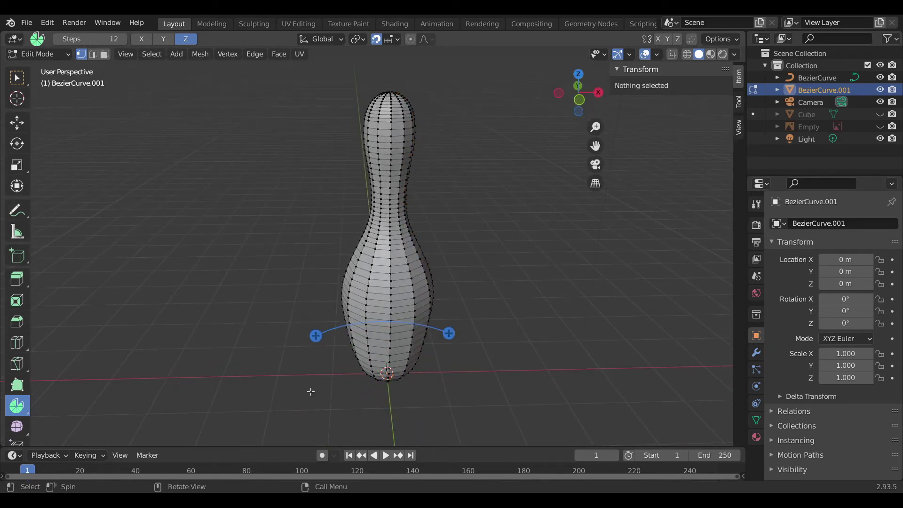
pyautogui.hotkey('ctrl', 'z')
pyautogui.hotkey('ctrl', 'z')
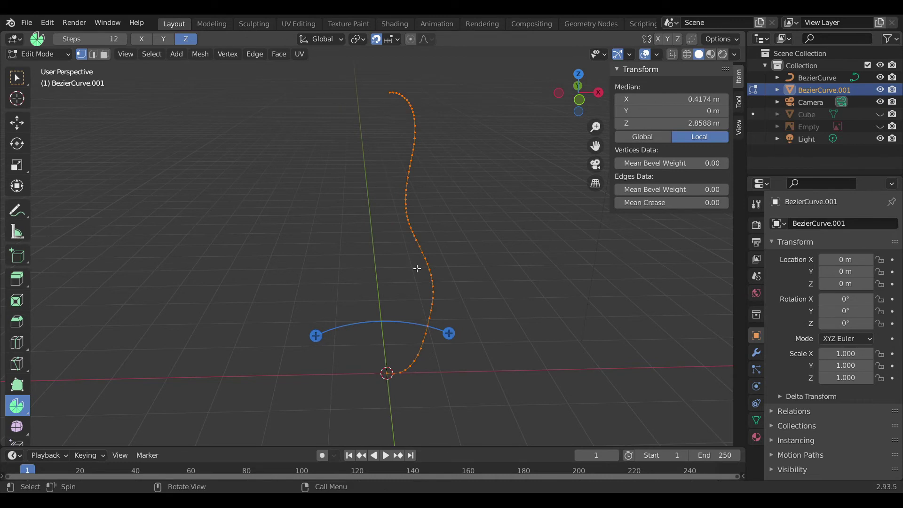
# Step: From the top view, spin the profile 360° around the Z axis with 32 steps
pyautogui.click(578, 74)
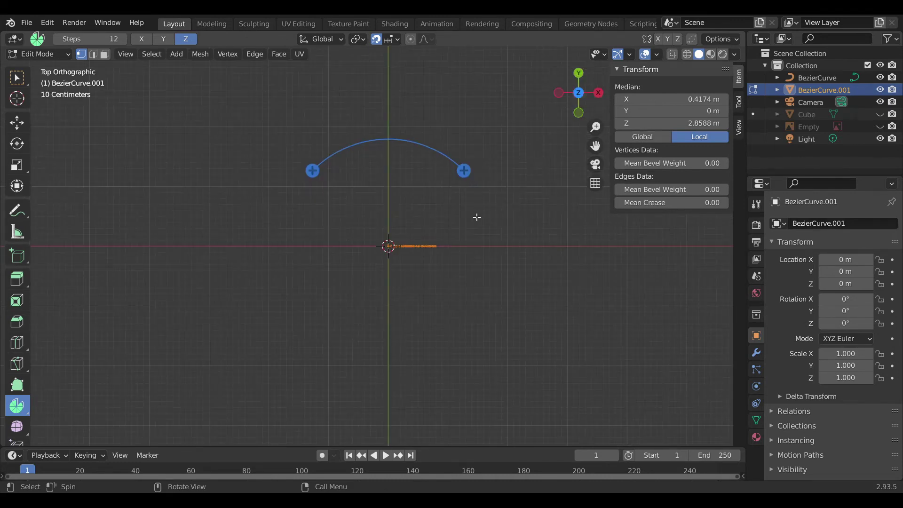
pyautogui.click(464, 170)
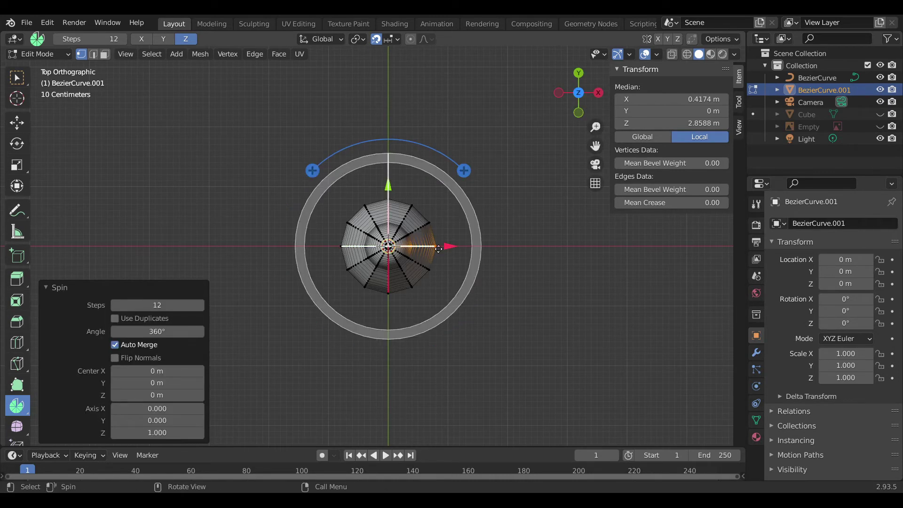
pyautogui.click(131, 305)
pyautogui.write('32')
pyautogui.press('Return')
pyautogui.moveTo(592, 96); pyautogui.dragTo(578, 123)
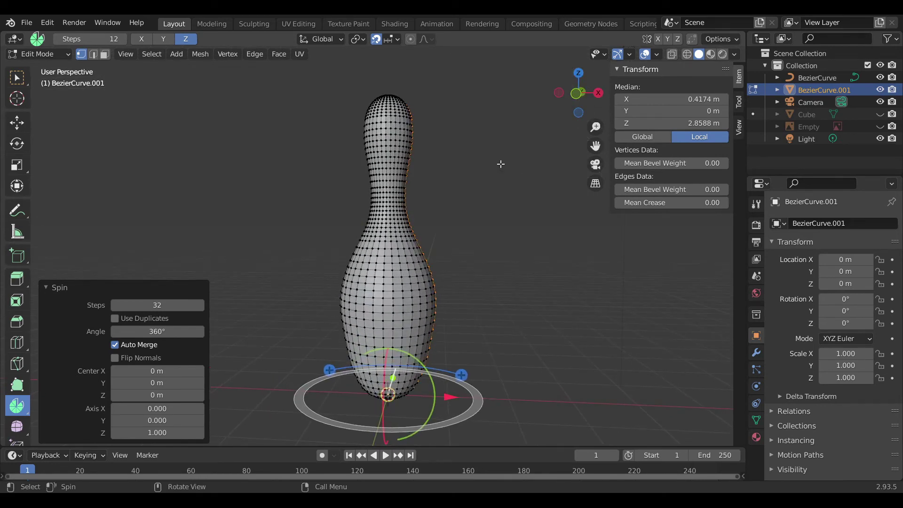
# Step: In face select mode, select a band of faces across the front of the pin's lower neck
pyautogui.scroll(3, 429, 164)
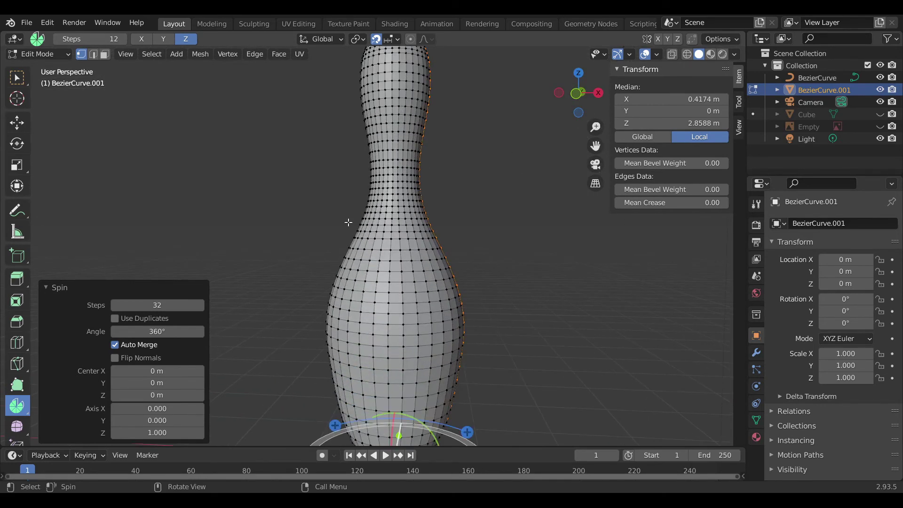
pyautogui.moveTo(571, 99); pyautogui.dragTo(576, 102)
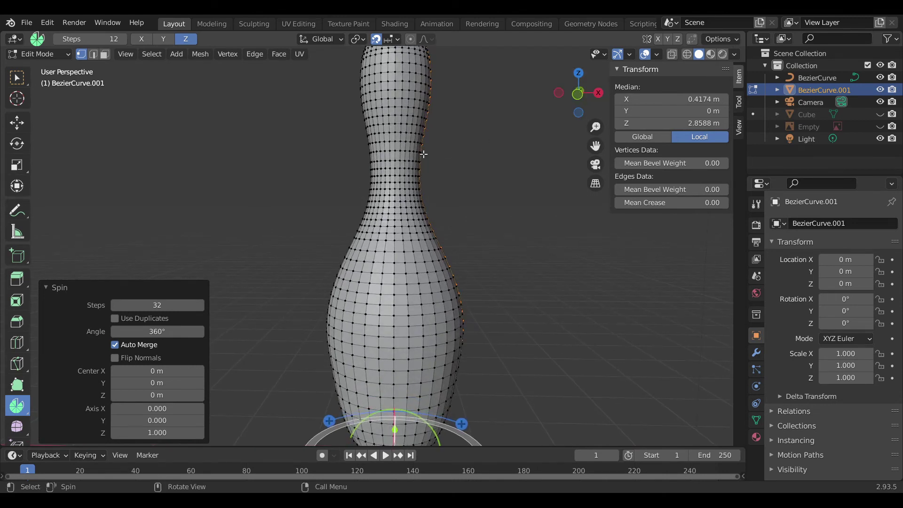
pyautogui.press('w')
pyautogui.moveTo(365, 199); pyautogui.dragTo(440, 204)
pyautogui.click(104, 53)
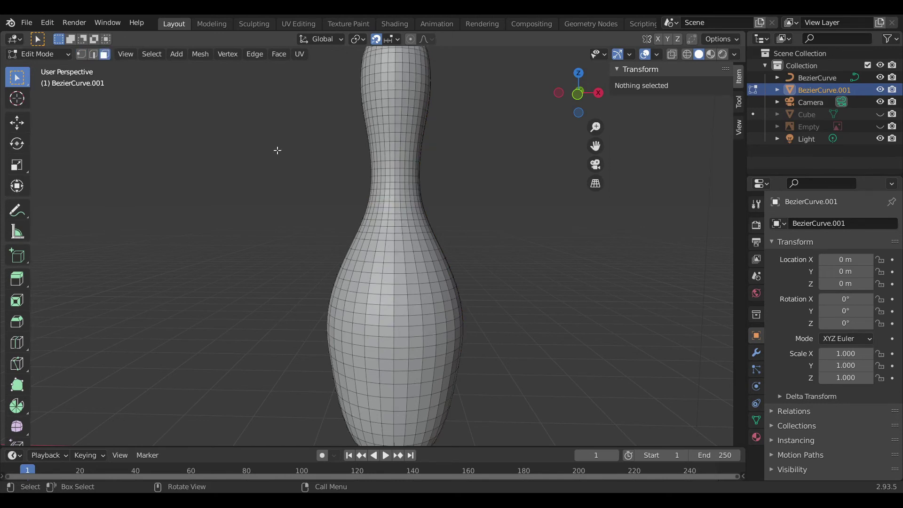
pyautogui.moveTo(363, 191); pyautogui.dragTo(432, 203)
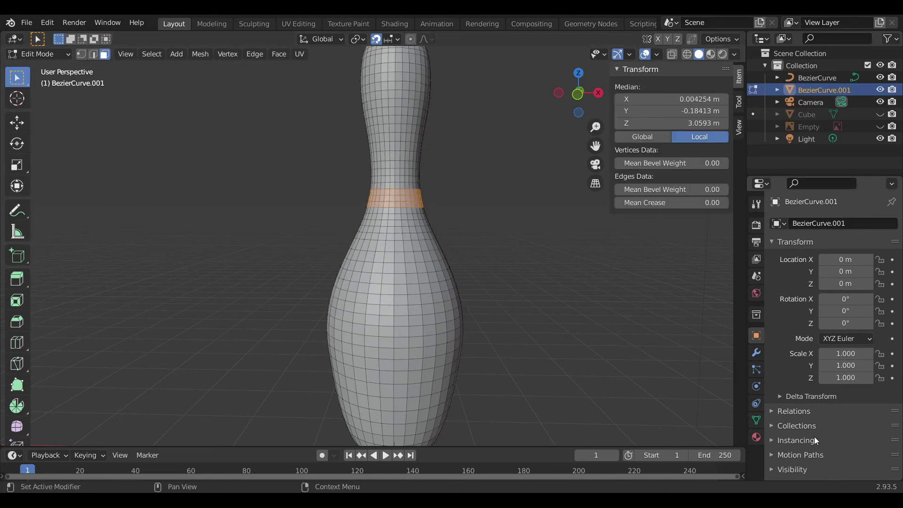
# Step: Create a new material for the pin, keeping its default white base color
pyautogui.click(755, 438)
pyautogui.click(818, 273)
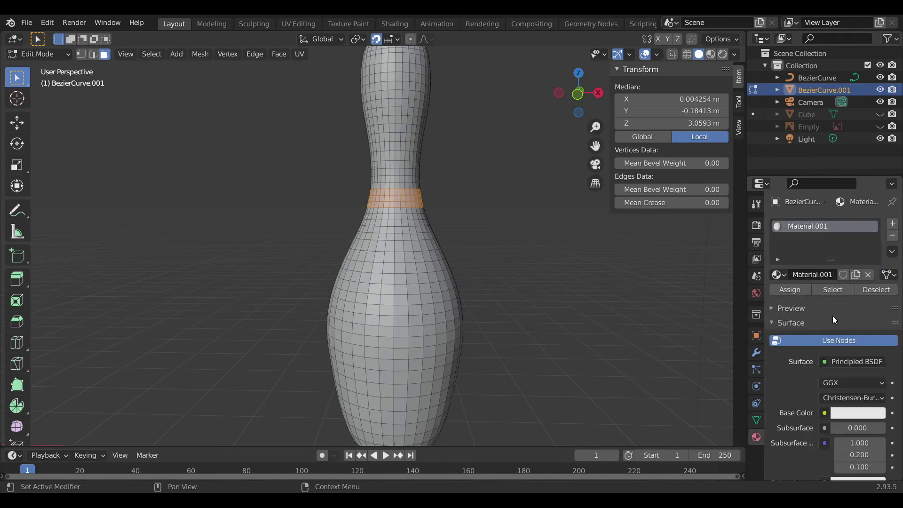
pyautogui.click(858, 412)
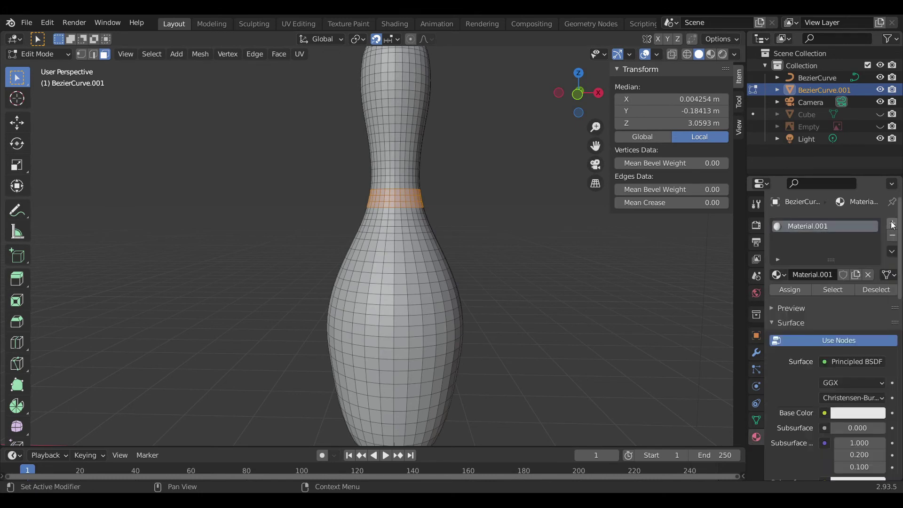
# Step: Add a second material slot with a new material and set its base color to red with full saturation and value
pyautogui.click(892, 224)
pyautogui.click(839, 298)
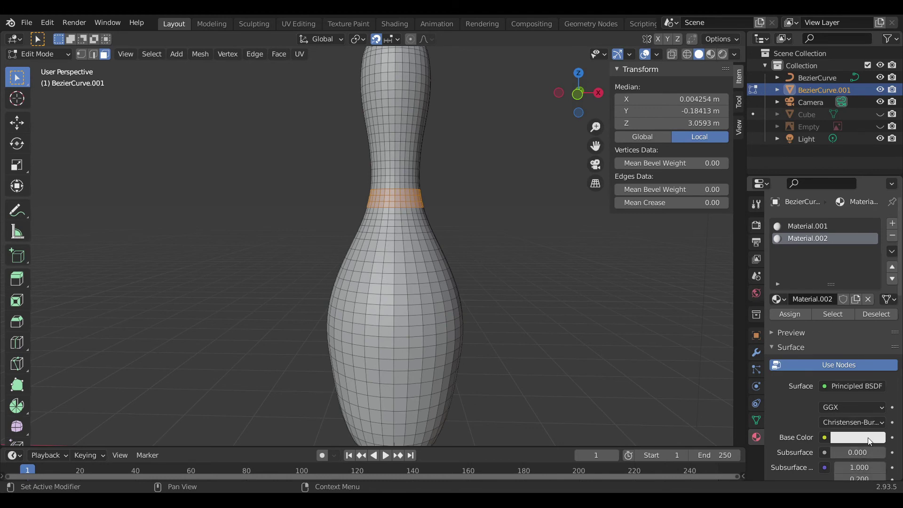
pyautogui.click(869, 441)
pyautogui.moveTo(839, 318); pyautogui.dragTo(821, 352)
pyautogui.moveTo(875, 272); pyautogui.dragTo(876, 262)
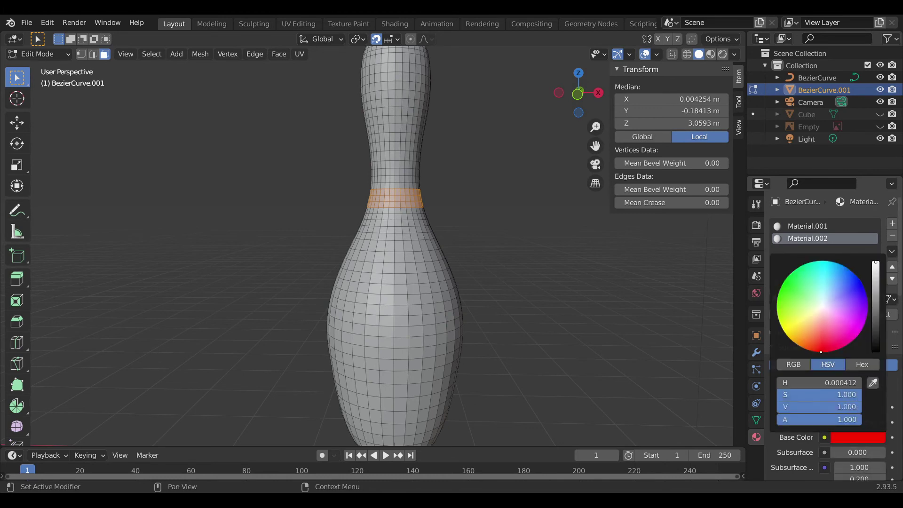
# Step: Extend the selection to the full ring around the lower neck, assign it the red material and display the viewport in Material Preview
pyautogui.click(798, 315)
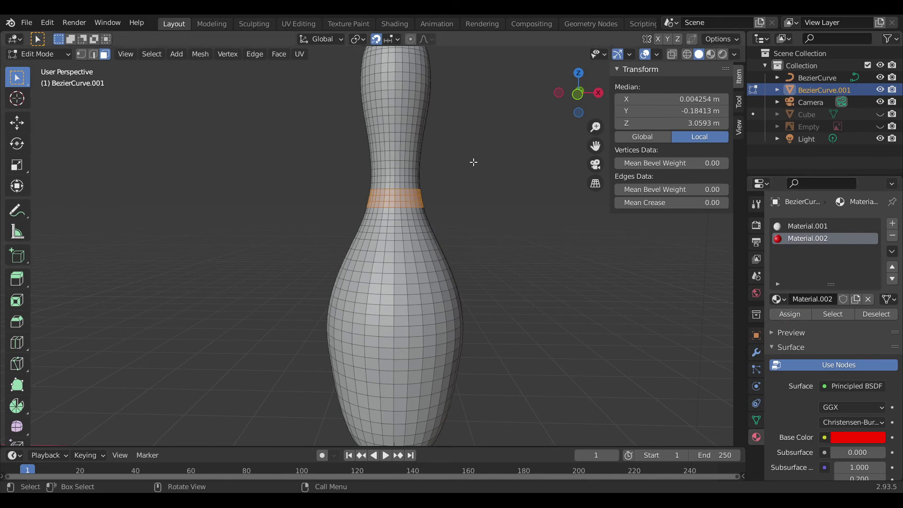
pyautogui.moveTo(583, 95); pyautogui.dragTo(370, 96)
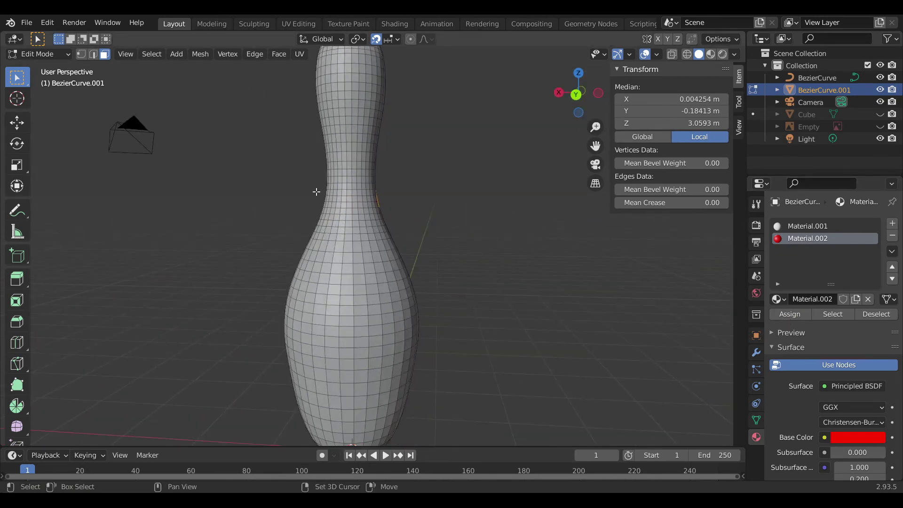
pyautogui.keyDown('alt'); pyautogui.click(380, 198); pyautogui.keyUp('alt')
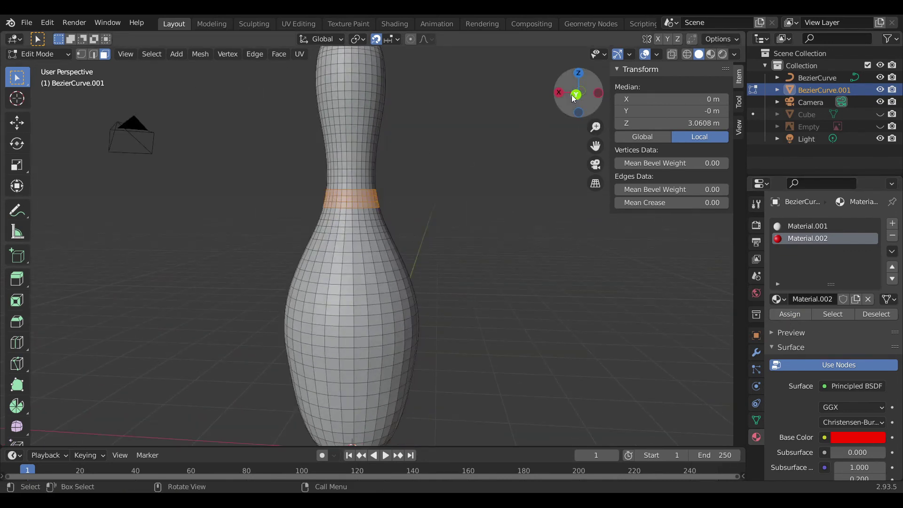
pyautogui.moveTo(573, 98); pyautogui.dragTo(650, 99)
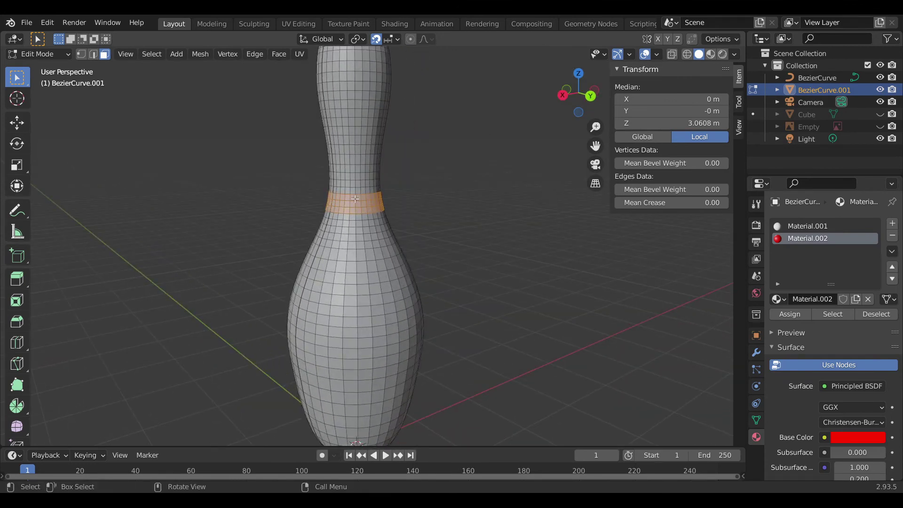
pyautogui.moveTo(577, 96); pyautogui.dragTo(637, 98)
pyautogui.click(786, 316)
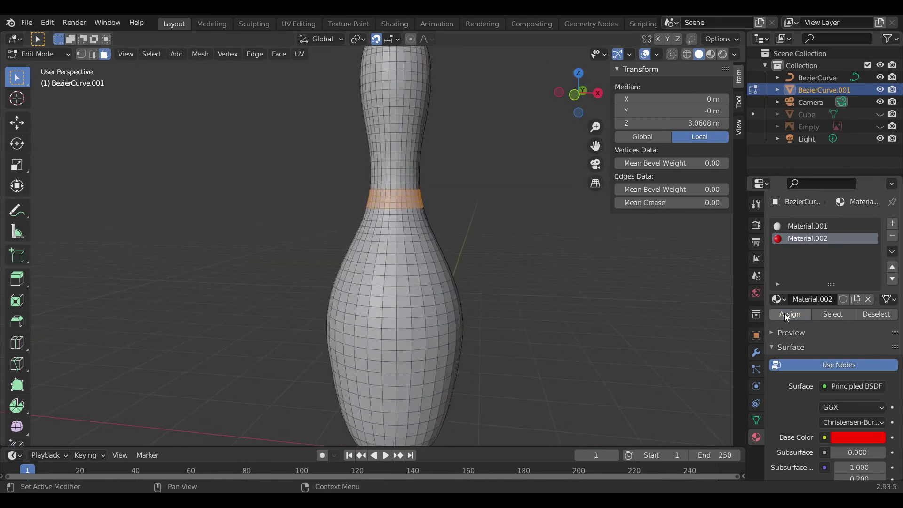
pyautogui.click(711, 55)
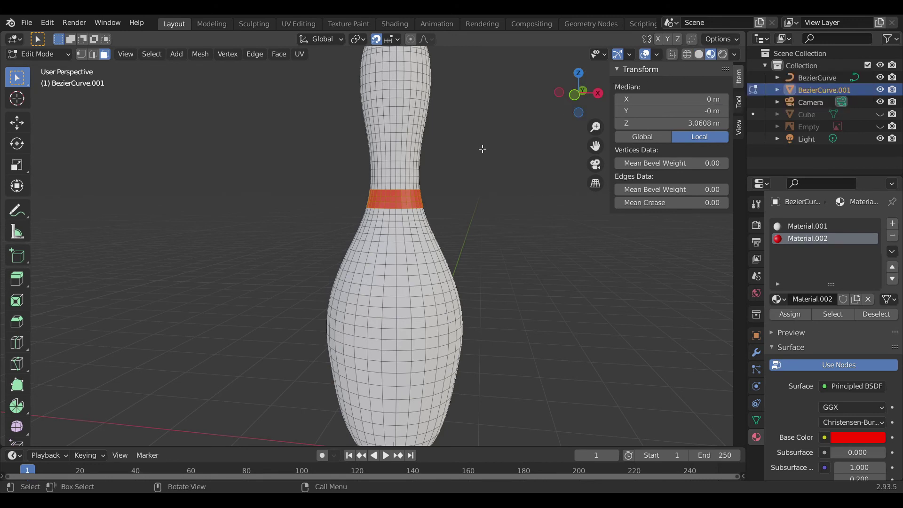
# Step: Select a second full ring of faces around the neck, a few rows above the red stripe
pyautogui.moveTo(484, 147); pyautogui.dragTo(480, 150, button='middle')
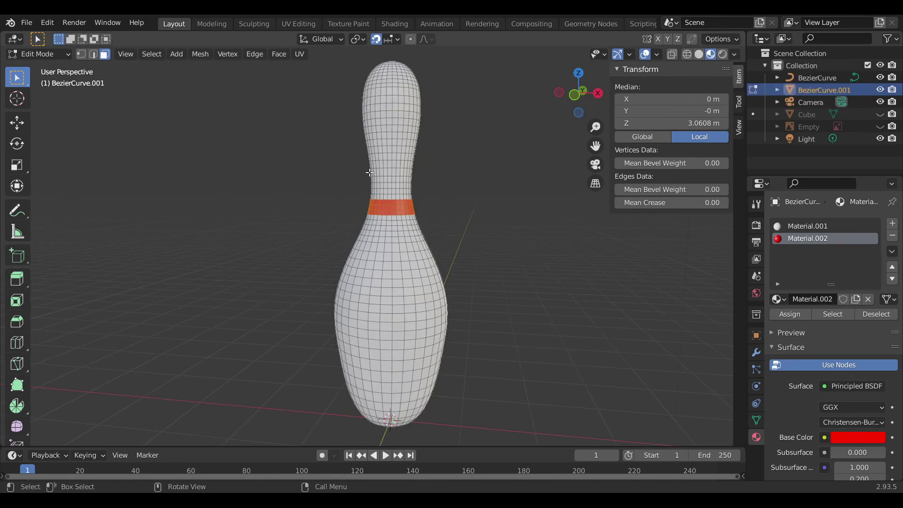
pyautogui.press('b')
pyautogui.moveTo(370, 172); pyautogui.dragTo(421, 178)
pyautogui.click(399, 174)
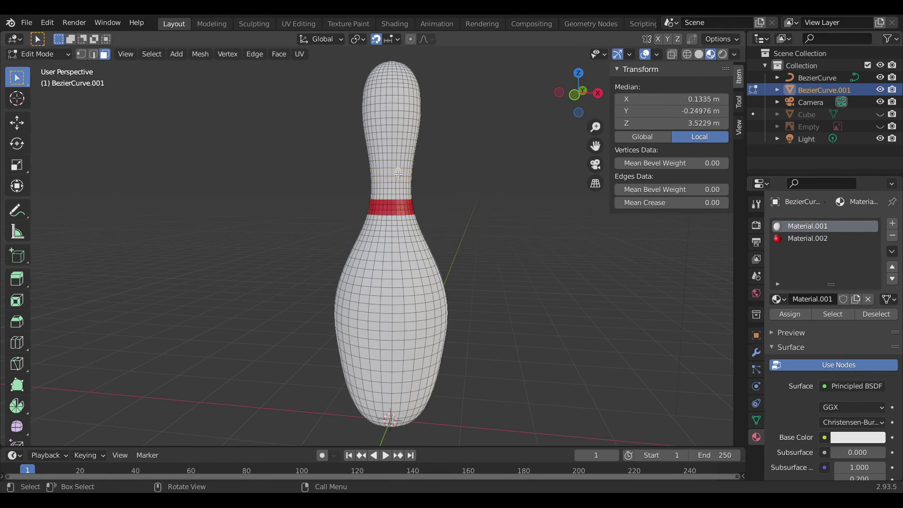
pyautogui.keyDown('alt'); pyautogui.click(397, 175); pyautogui.keyUp('alt')
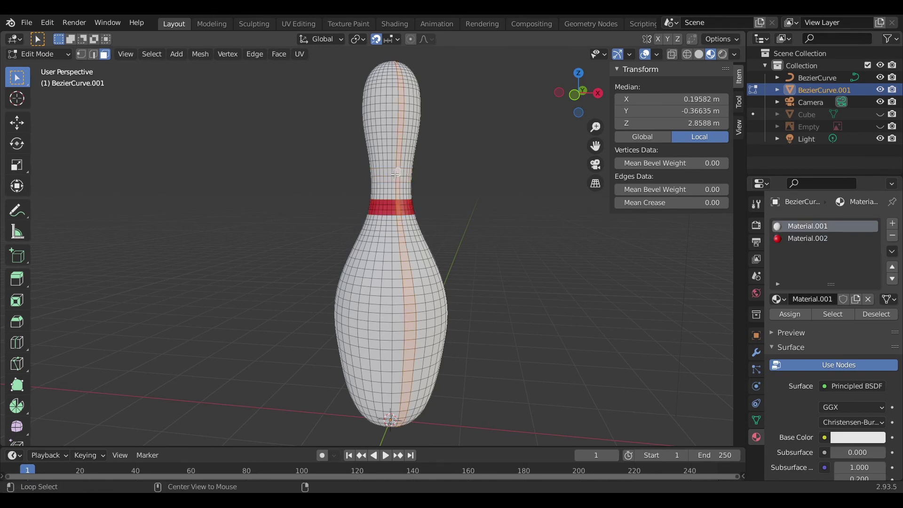
pyautogui.click(389, 174)
pyautogui.keyDown('alt'); pyautogui.click(388, 173); pyautogui.keyUp('alt')
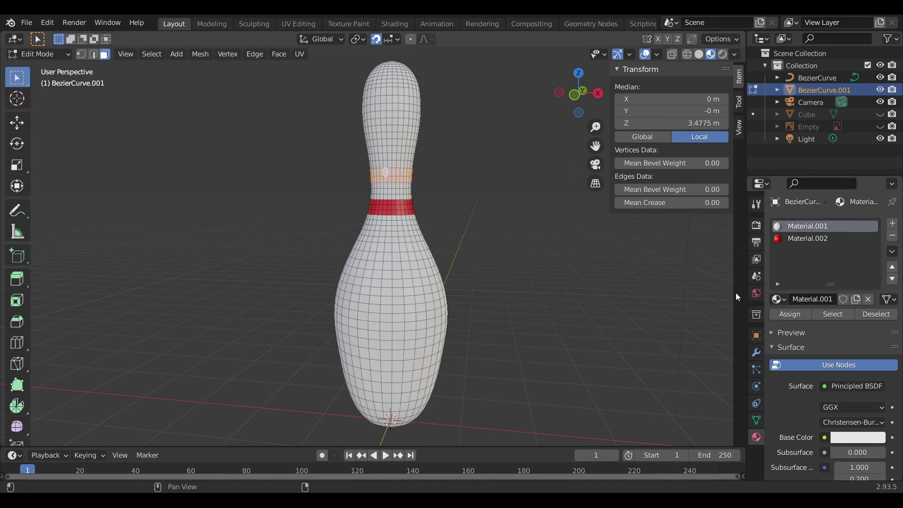
# Step: Assign the red Material.002 to the upper neck ring and check it in Material Preview
pyautogui.click(798, 239)
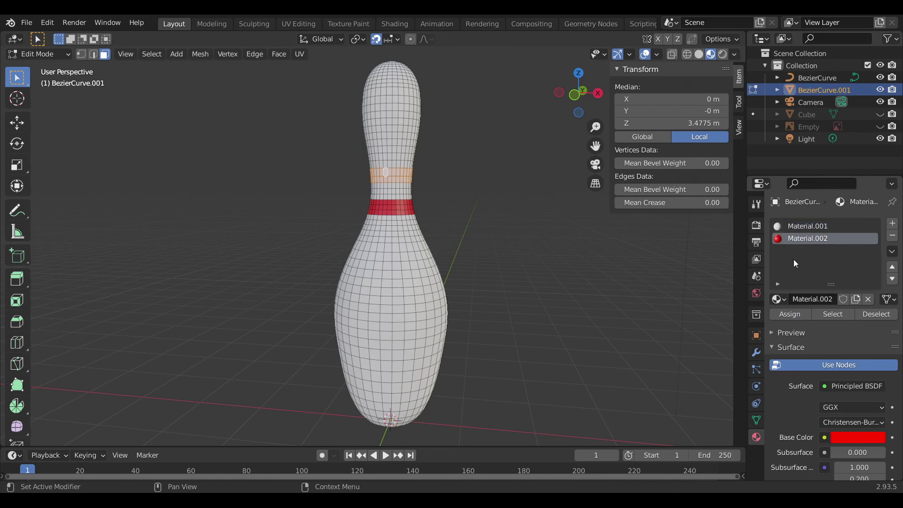
pyautogui.click(790, 314)
pyautogui.moveTo(579, 93); pyautogui.dragTo(564, 96)
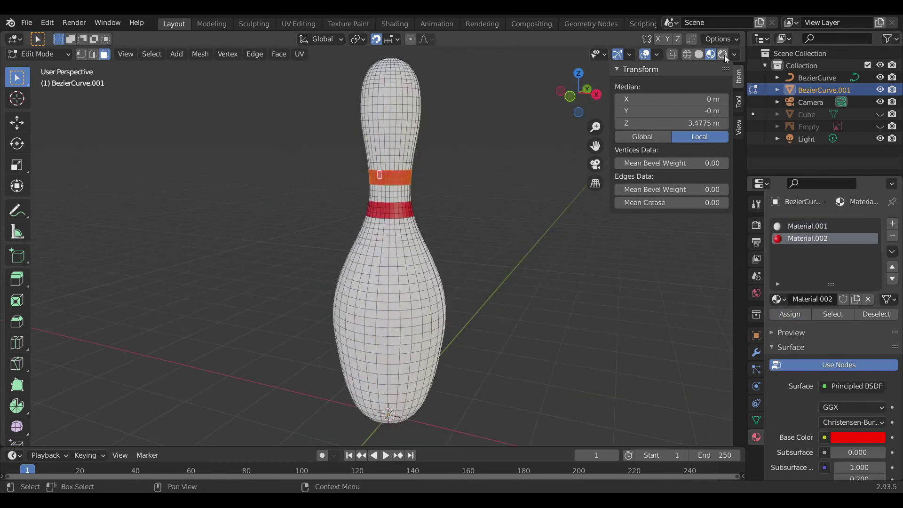
pyautogui.click(700, 54)
pyautogui.click(711, 54)
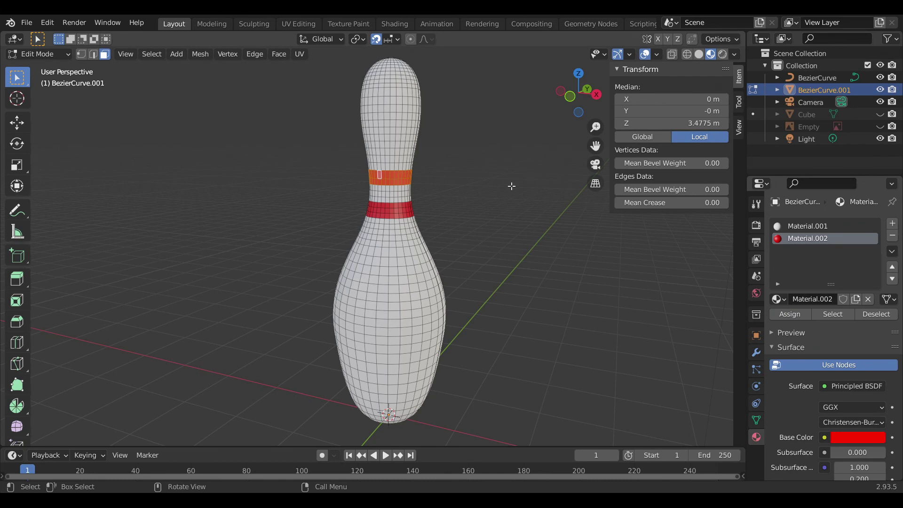
# Step: Return to Object Mode and apply Shade Smooth to the bowling pin
pyautogui.press('Tab')
pyautogui.scroll(-2, 511, 165)
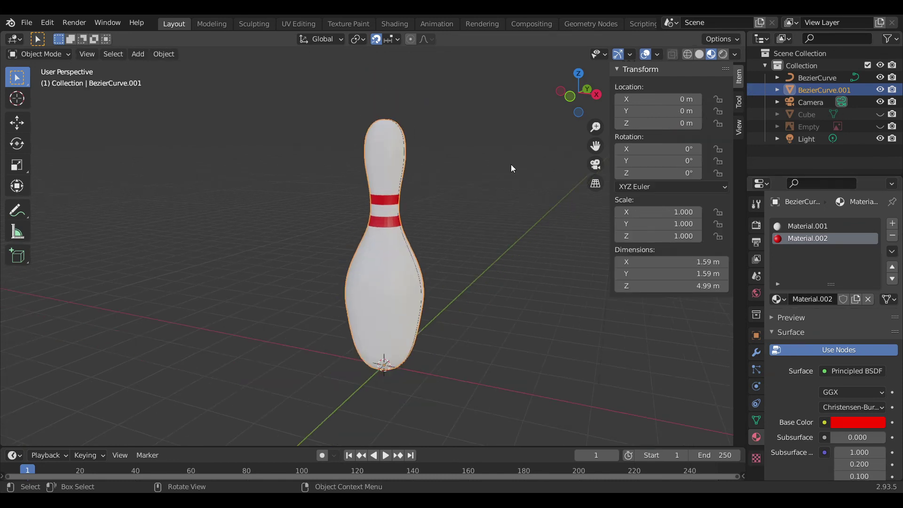
pyautogui.moveTo(558, 104); pyautogui.dragTo(422, 104)
pyautogui.scroll(5, 424, 282)
pyautogui.scroll(-7, 385, 329)
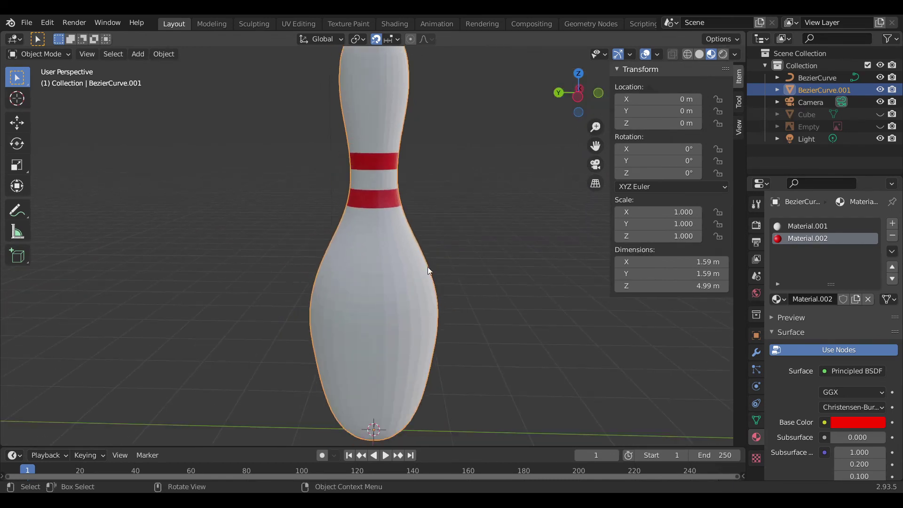
pyautogui.rightClick(376, 225)
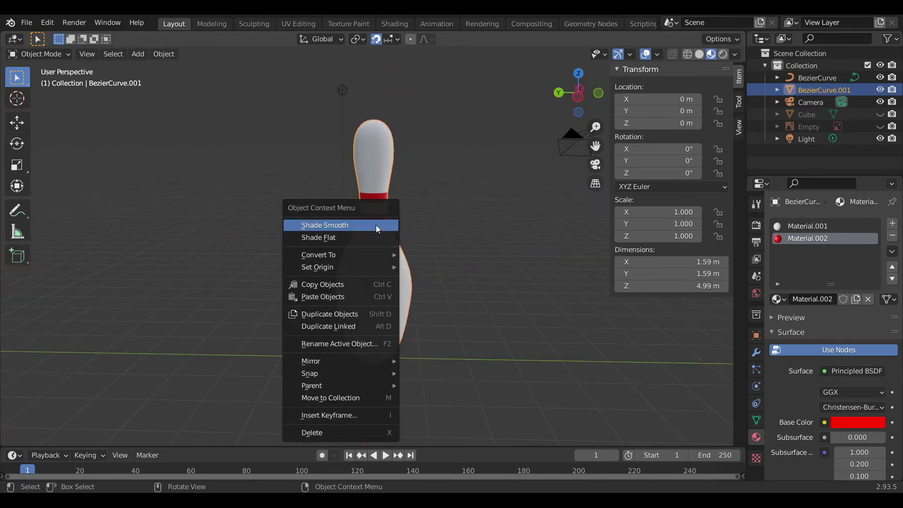
pyautogui.click(339, 224)
pyautogui.moveTo(560, 102); pyautogui.dragTo(593, 106)
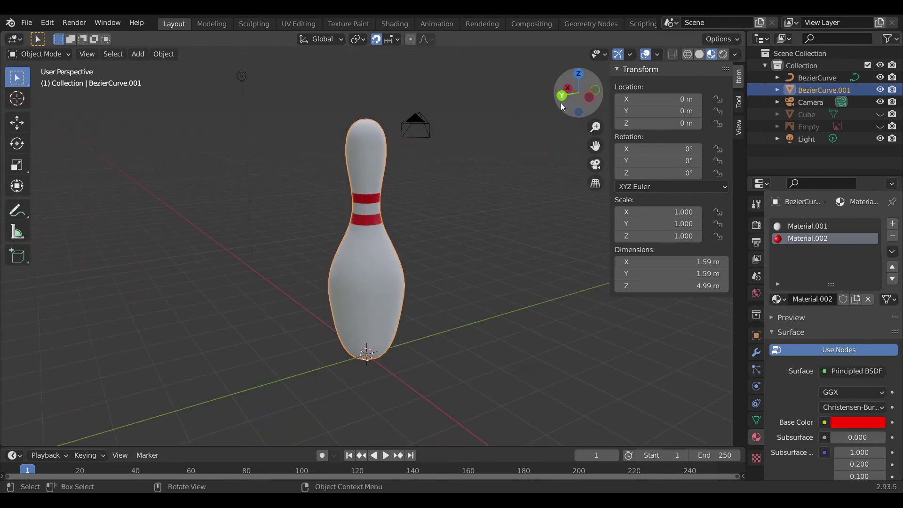